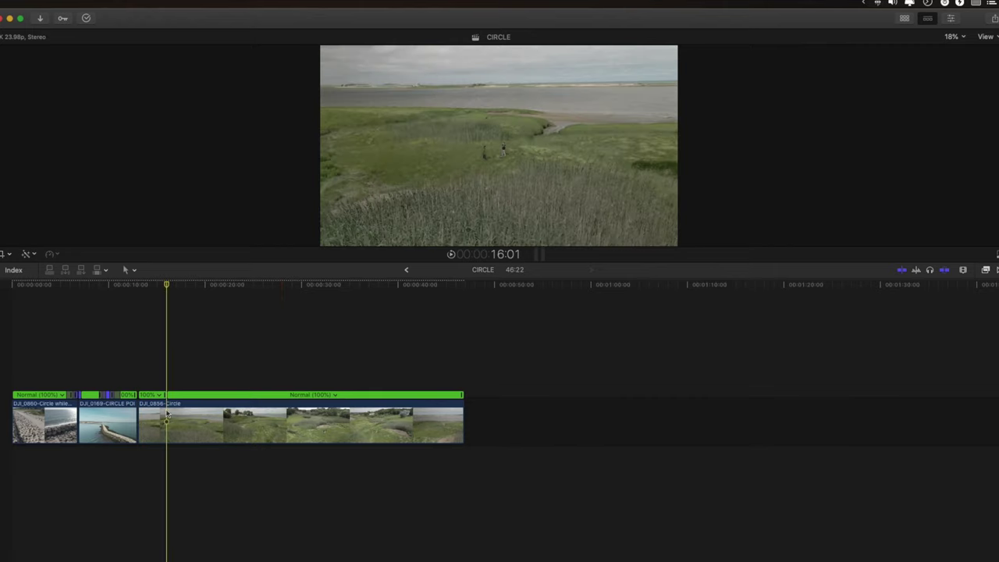
- Set the middle retime section of DJI_0856-Circle to a custom 5000% speed
click(225, 421)
key(ctrl+alt+r)
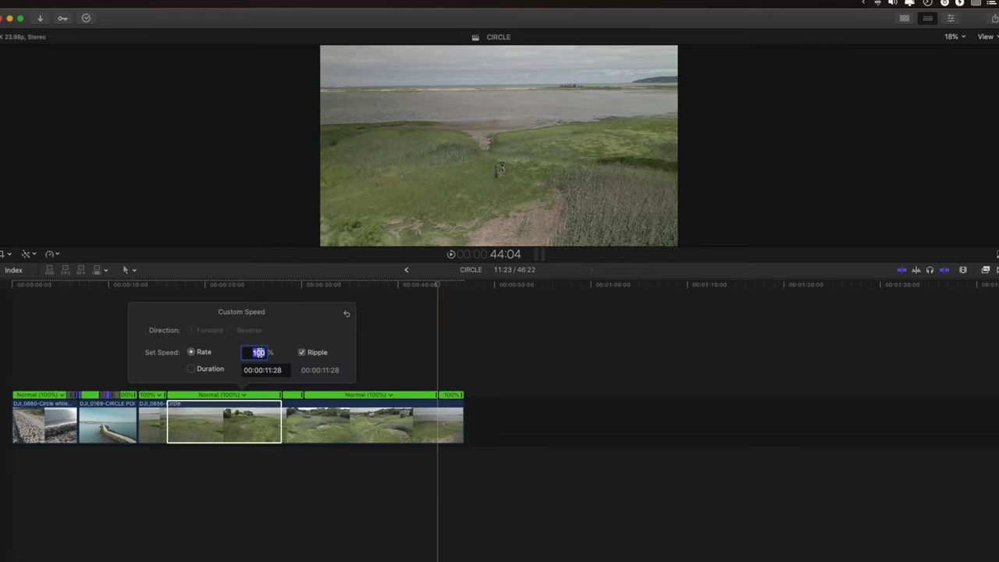
text(5000)
key(Return)
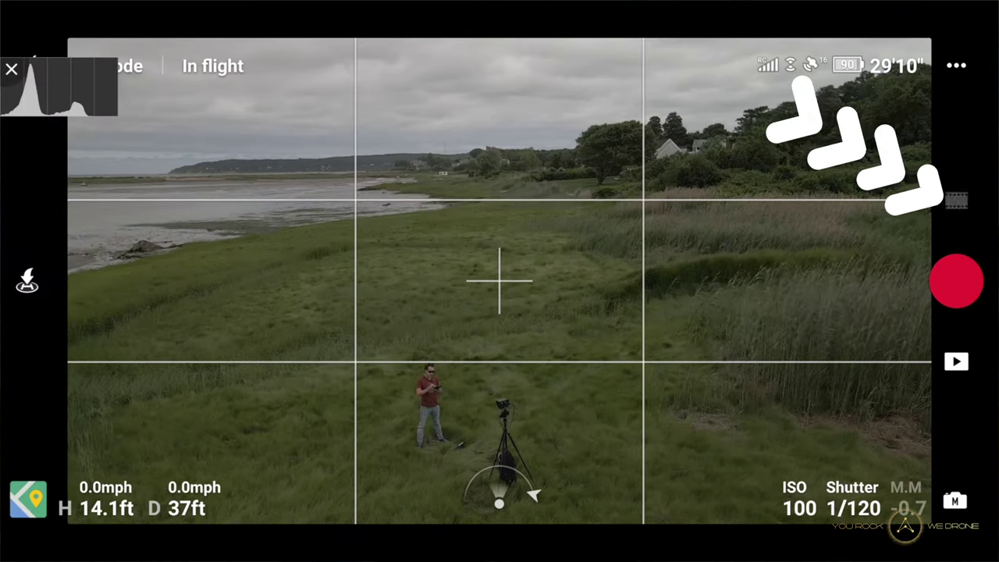
- Choose the Circle QuickShot in DJI Fly and lock onto the person standing in the grass
click(957, 201)
click(871, 324)
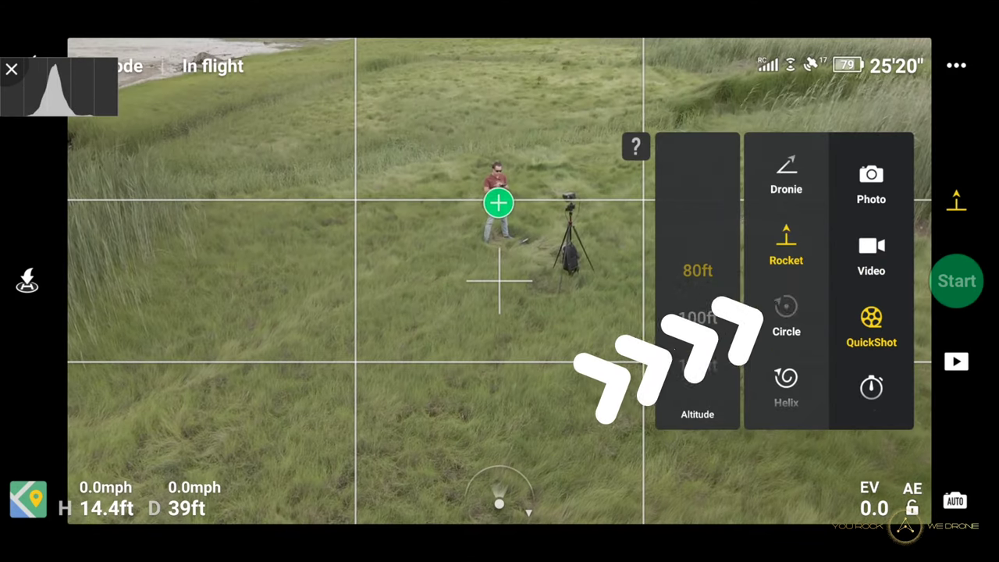
click(786, 320)
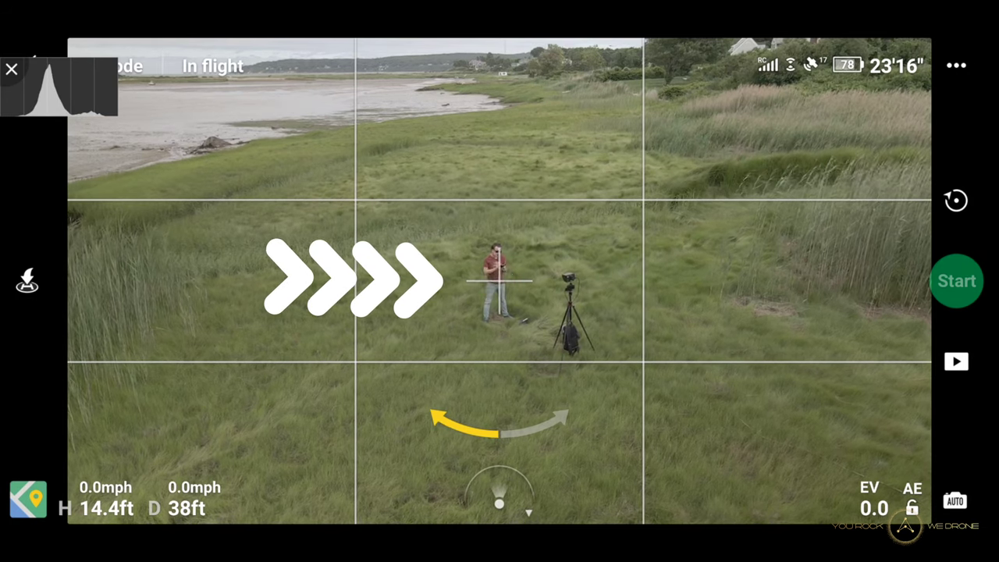
click(496, 281)
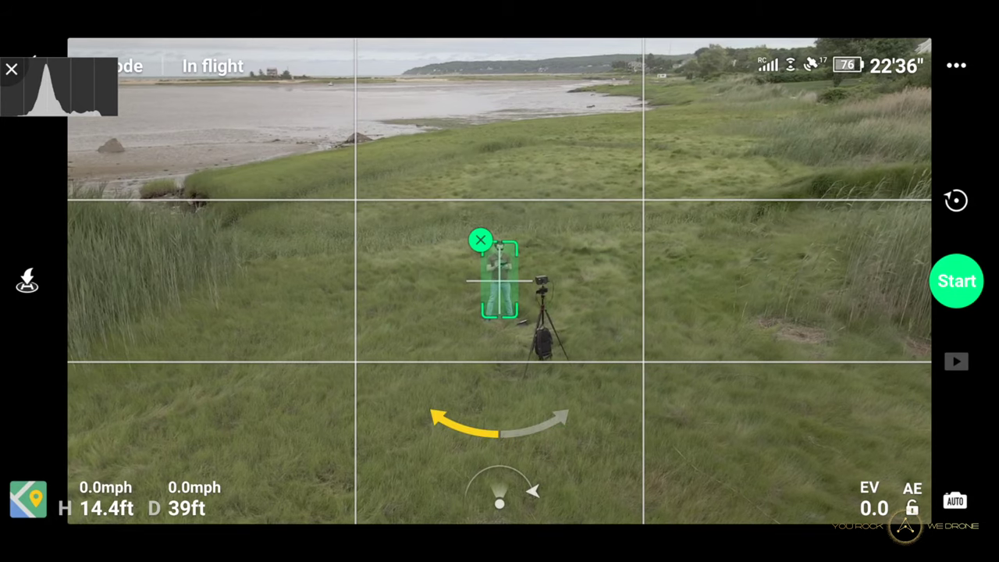
- Start the Circle QuickShot so the drone records its orbit around the pilot
click(956, 281)
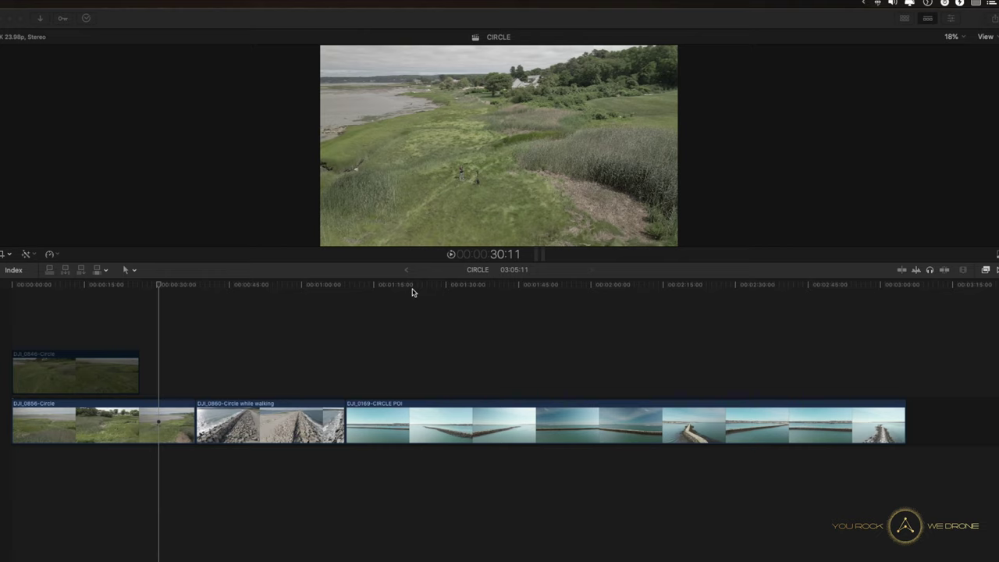
- Disable the connected DJI_0846-Circle clip above the storyline with V
click(149, 338)
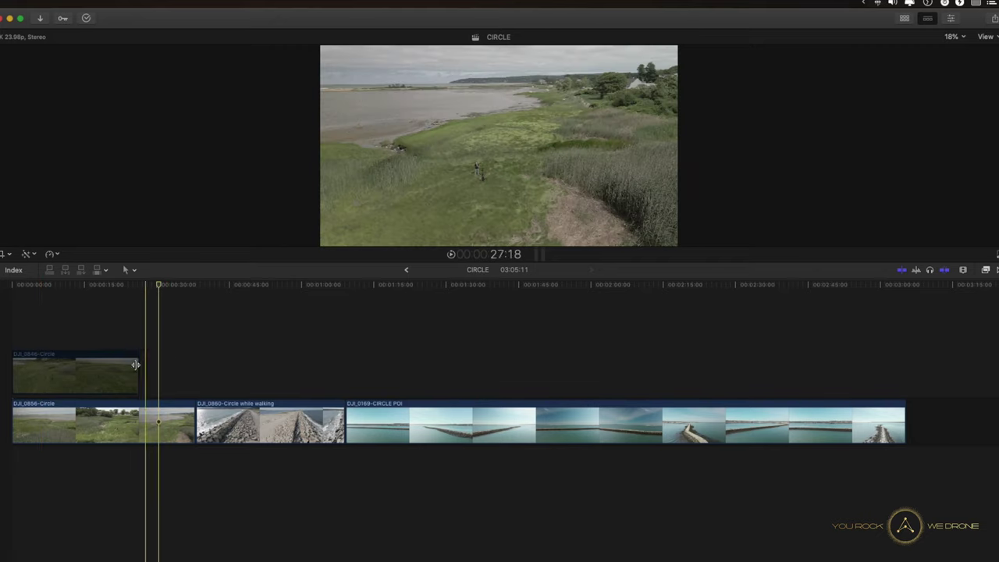
click(96, 364)
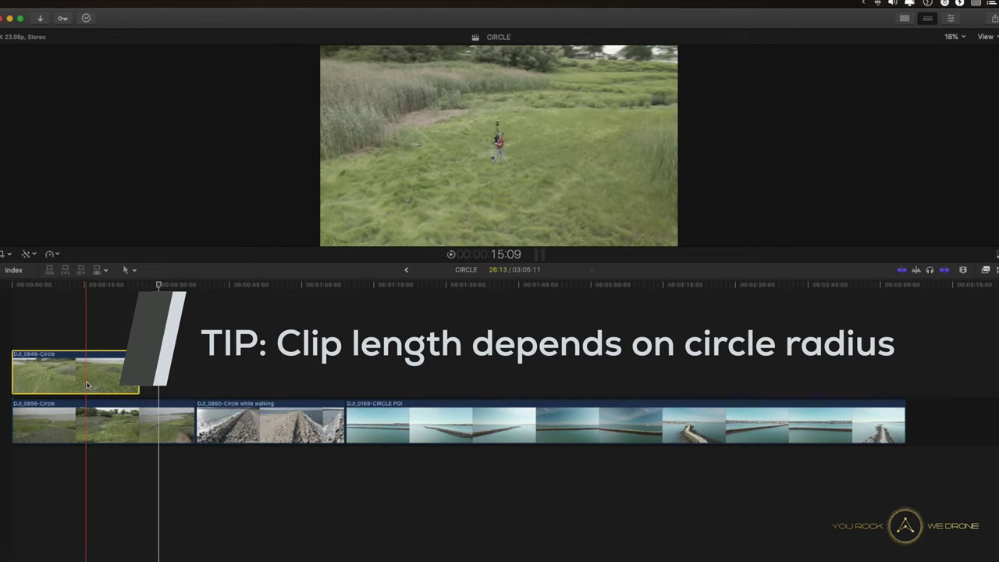
key(v)
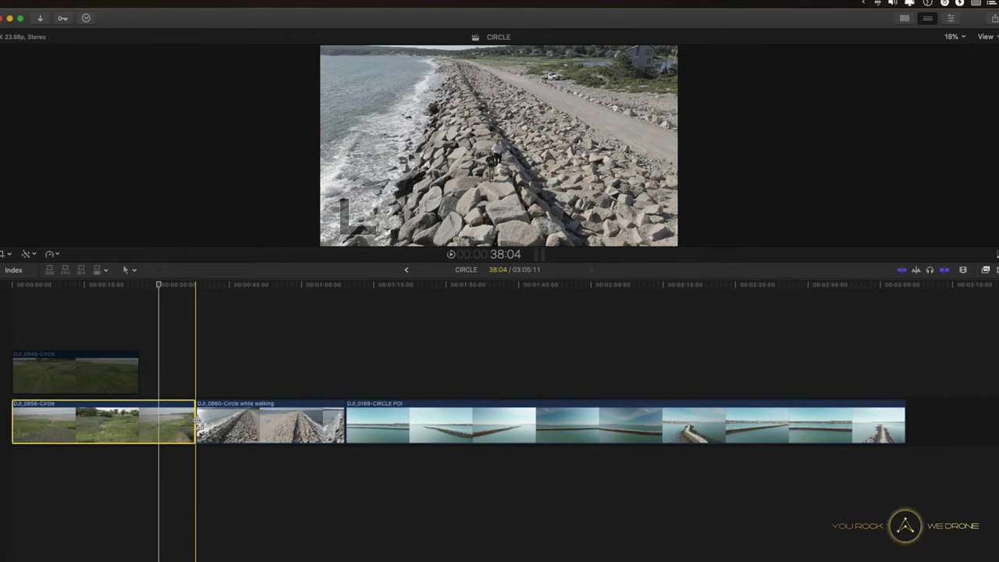
- Delete the connected DJI_0846 clip and move DJI_0856-Circle to the end of the storyline
click(77, 370)
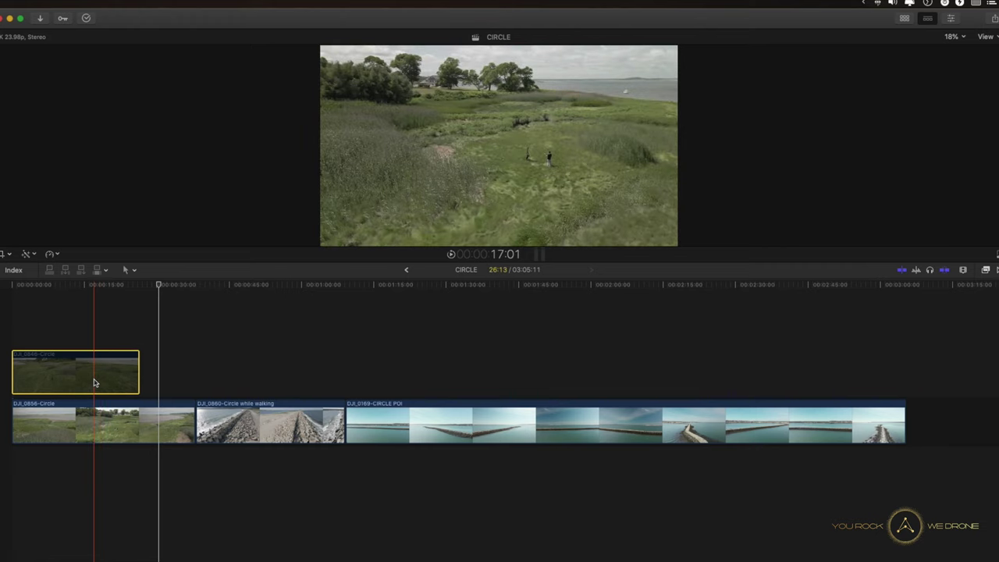
key(Delete)
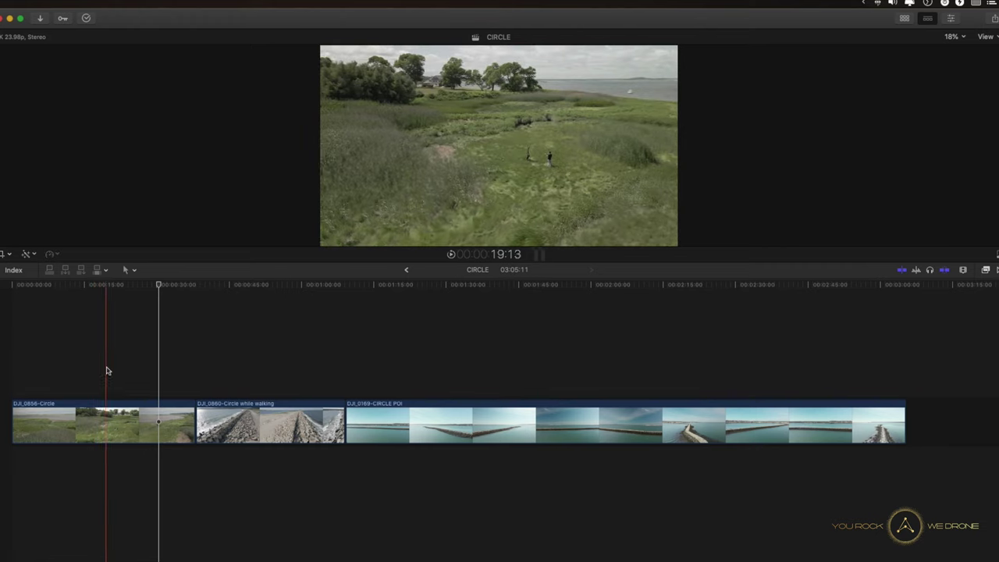
click(90, 420)
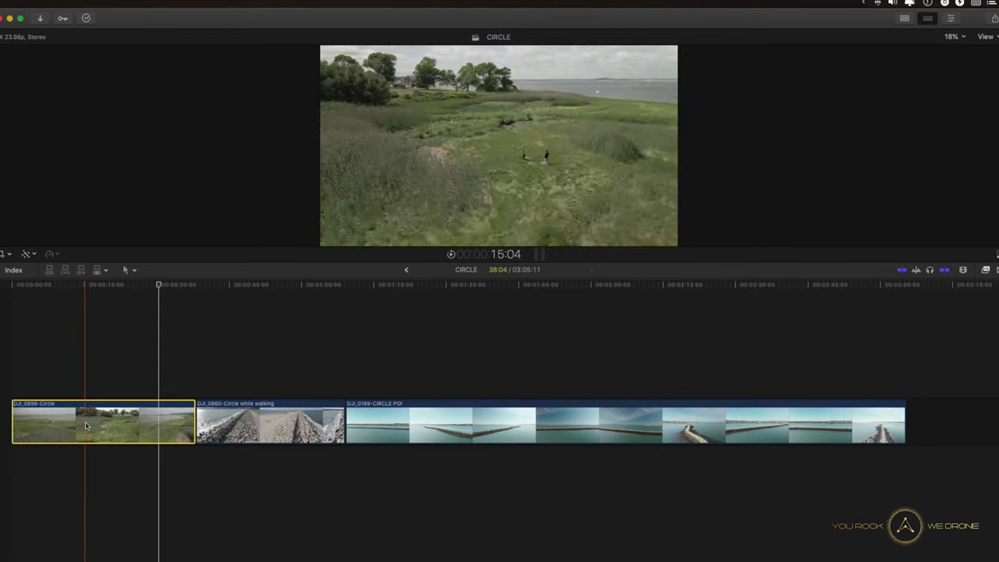
drag(75, 422, 789, 418)
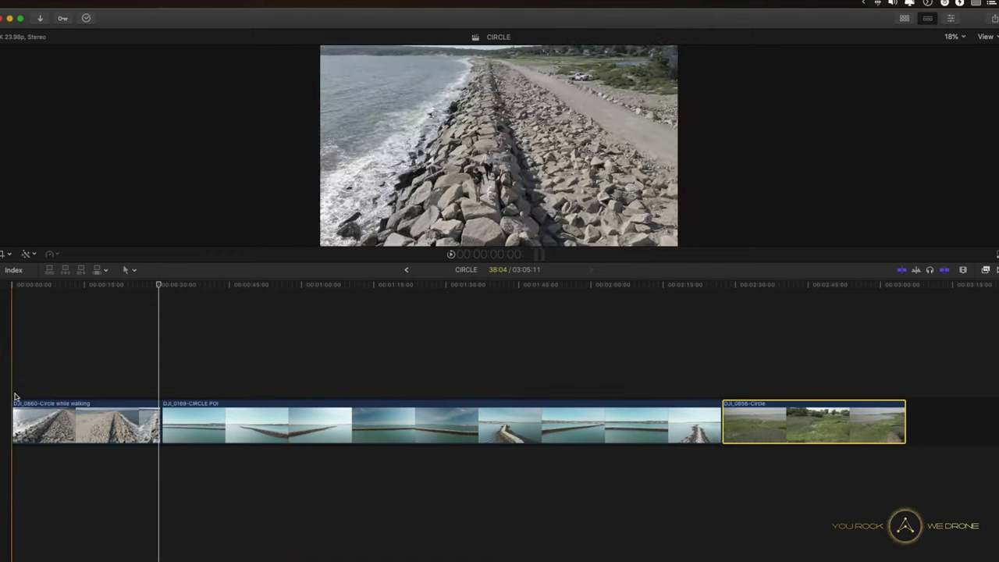
- Blade off and delete the opening seconds of DJI_0860-Circle while walking, leaving 3:02:05
click(25, 382)
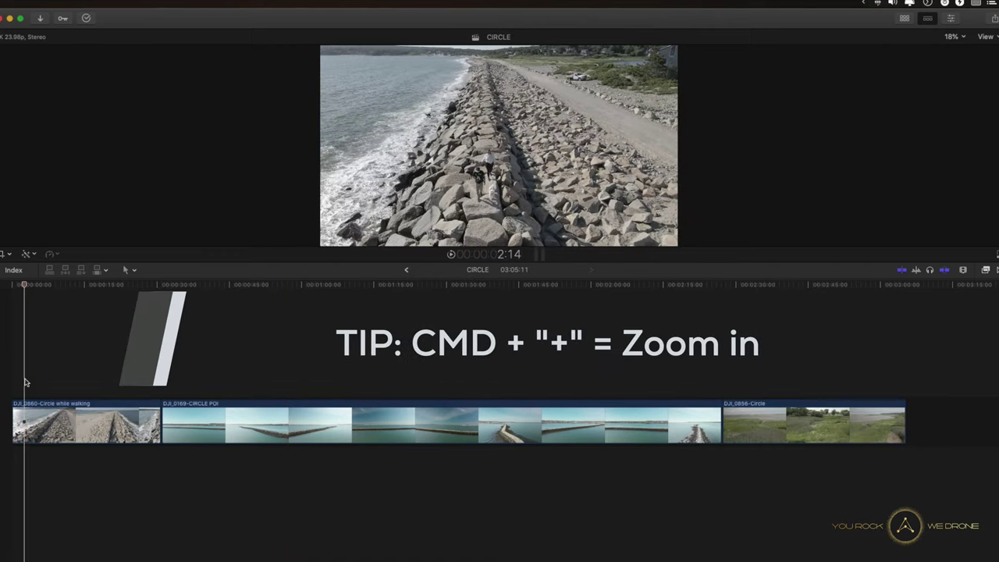
key(super+equal)
key(super+equal)
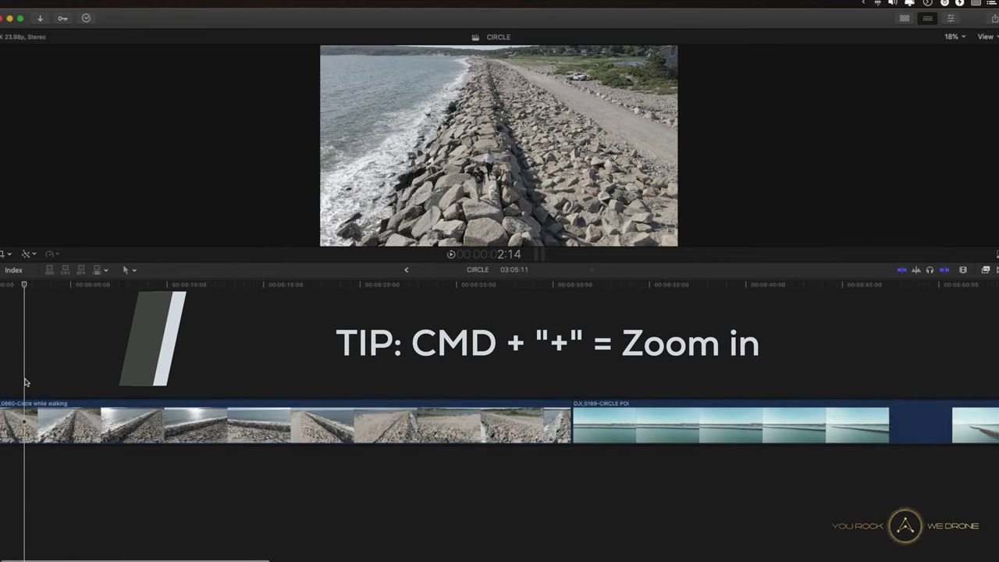
scroll(25, 381, left, 2)
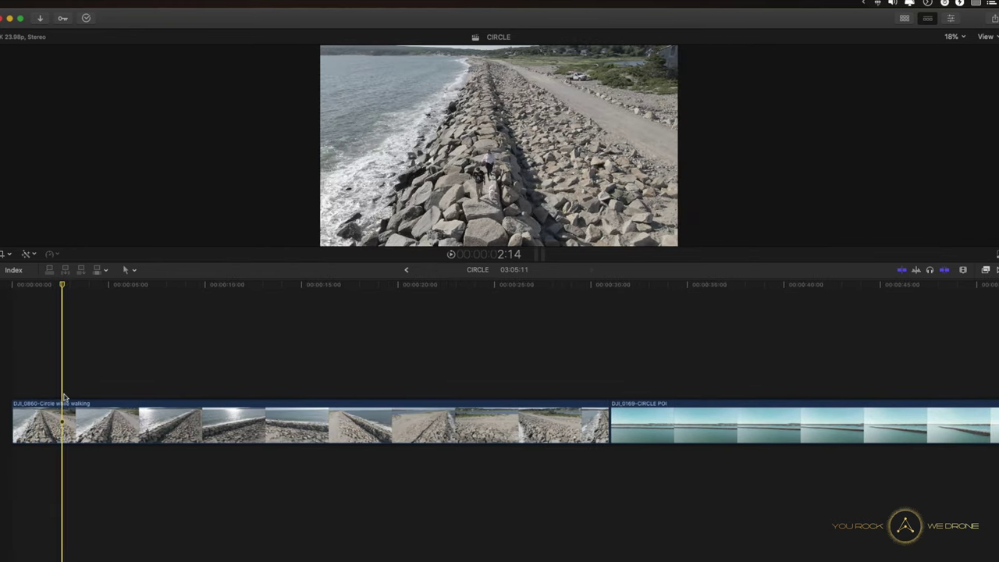
key(b)
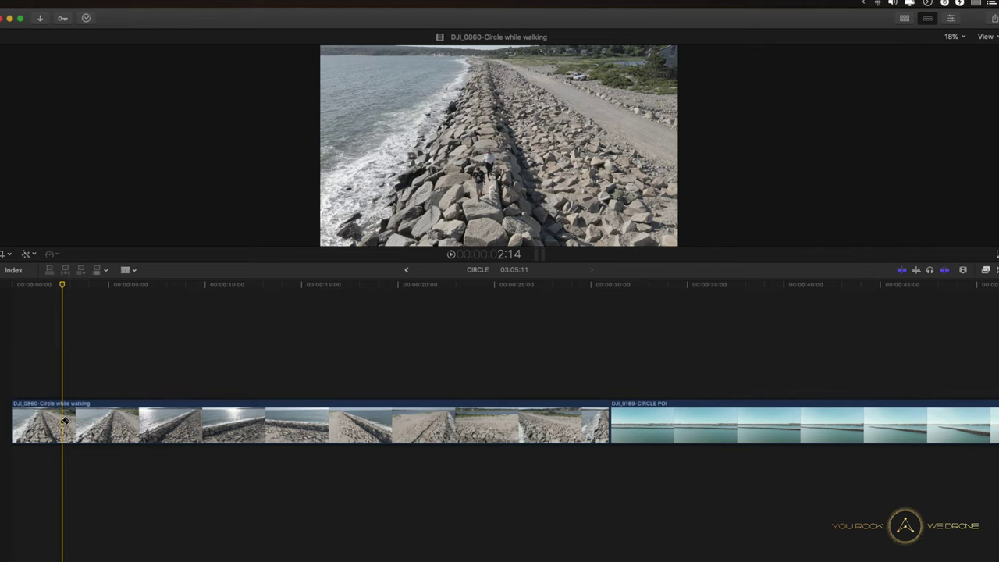
click(72, 420)
key(a)
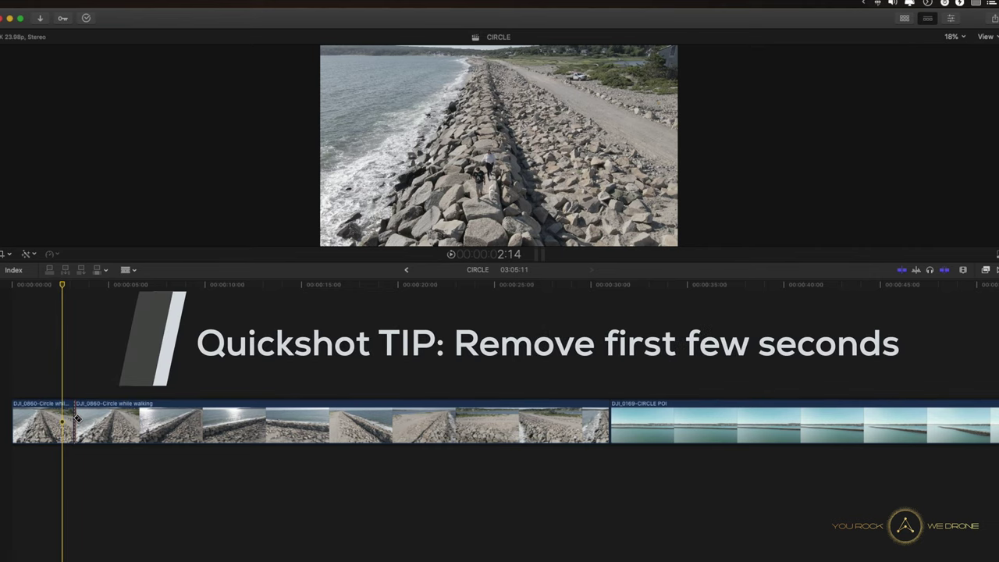
click(50, 421)
key(Delete)
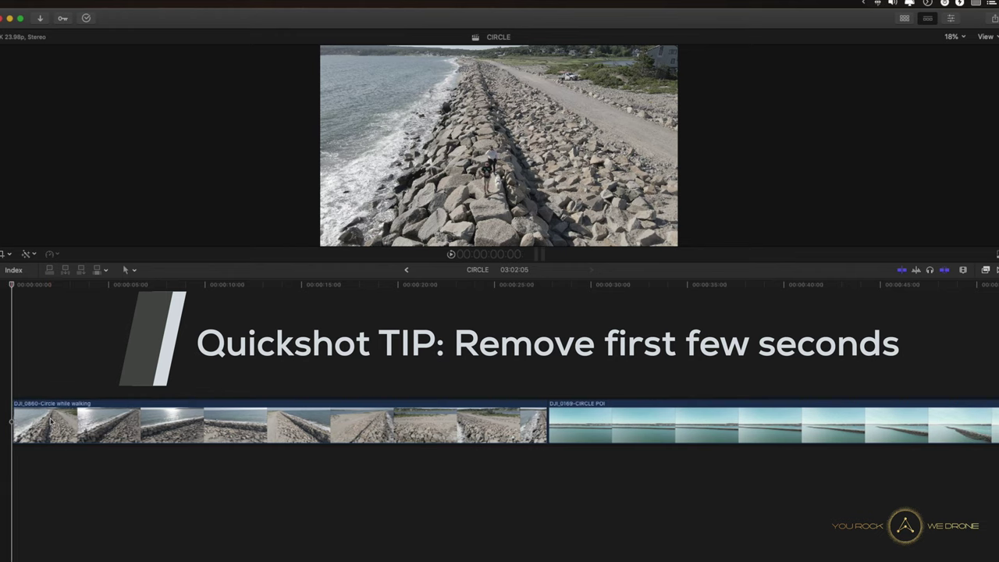
key(space)
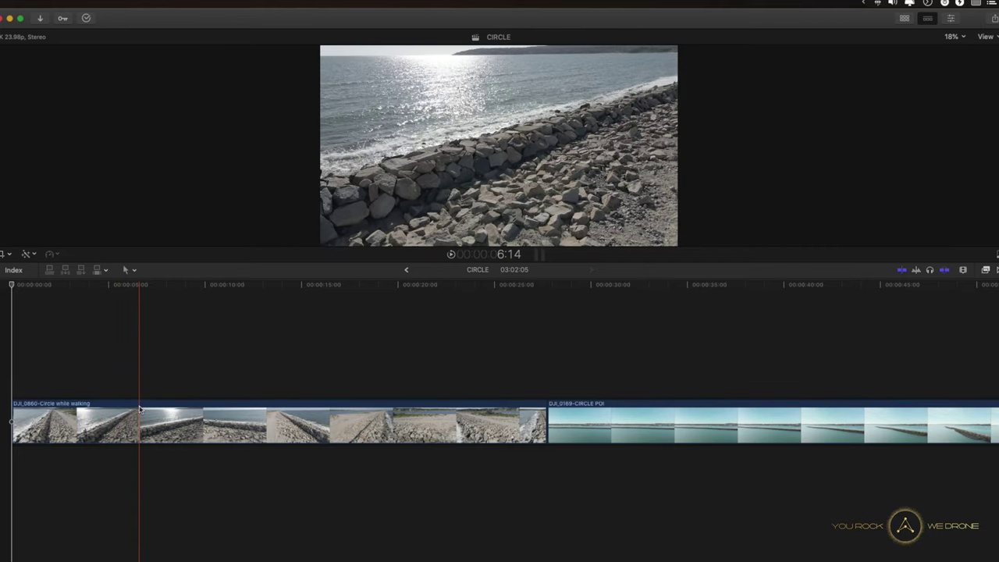
- Split the walking clip's speed at the playhead and cut away its short end piece
key(shift+b)
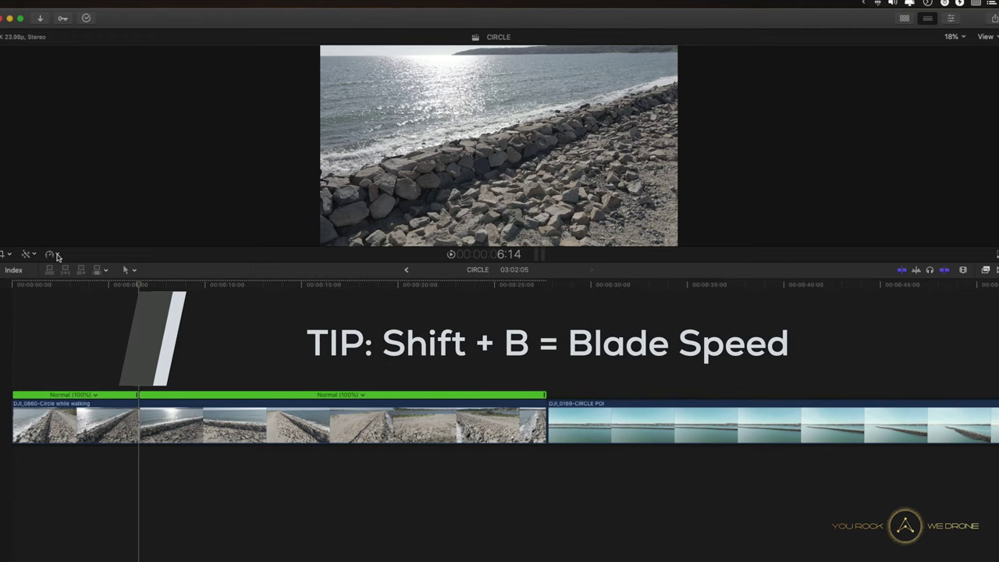
click(58, 259)
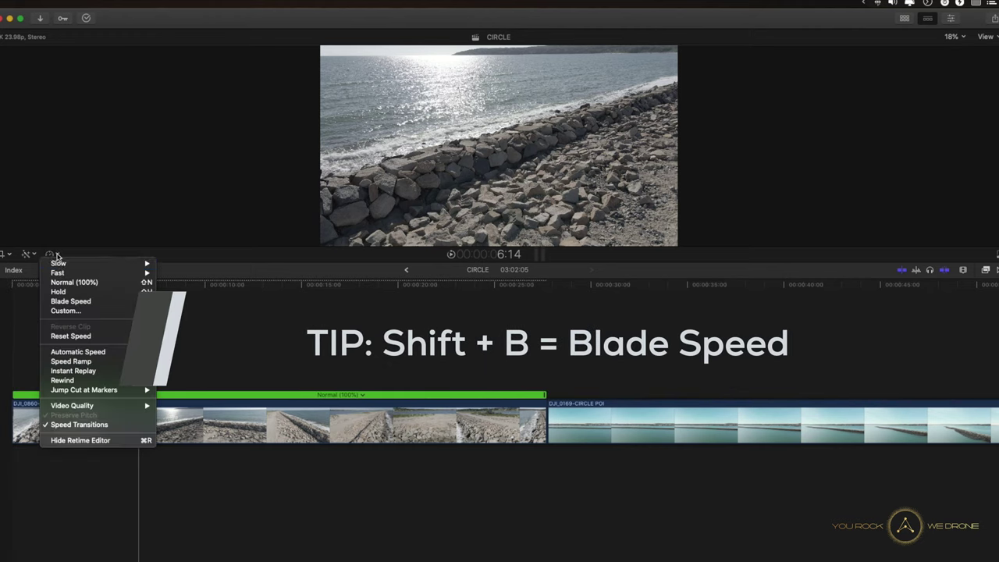
click(71, 302)
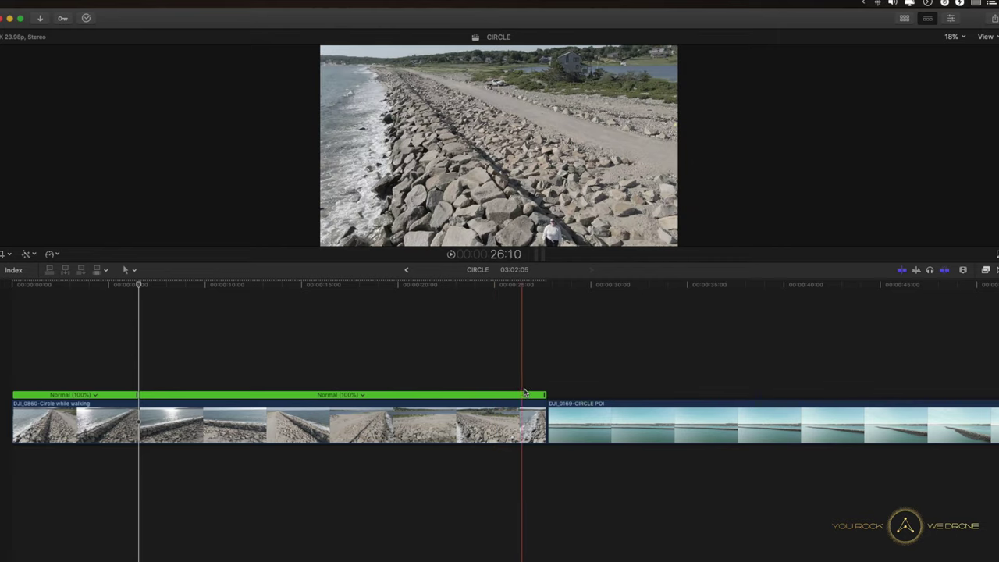
key(b)
click(517, 426)
key(a)
click(519, 425)
key(Delete)
- Set the later section of the walking clip to a custom 7000% rate
click(346, 394)
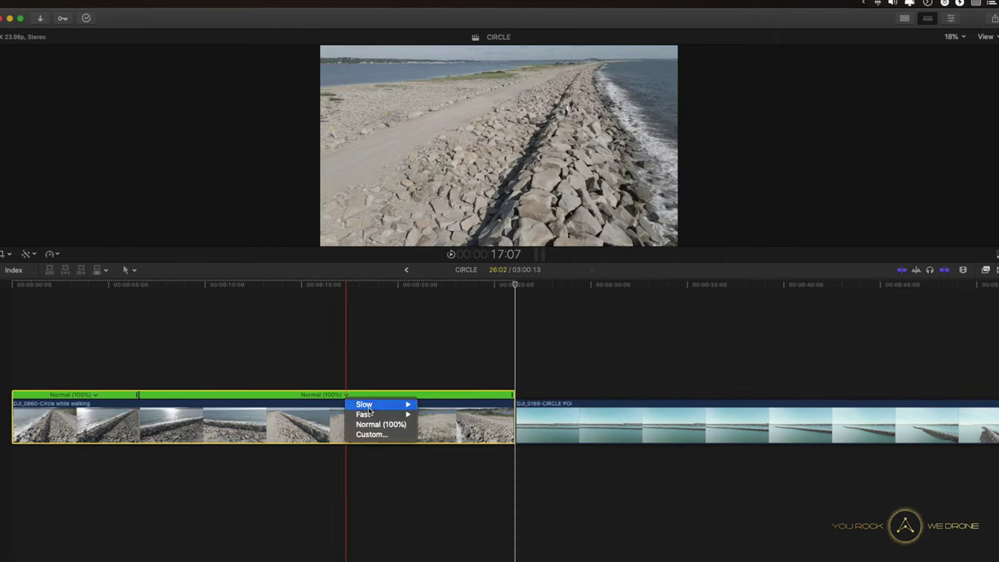
click(370, 434)
click(361, 353)
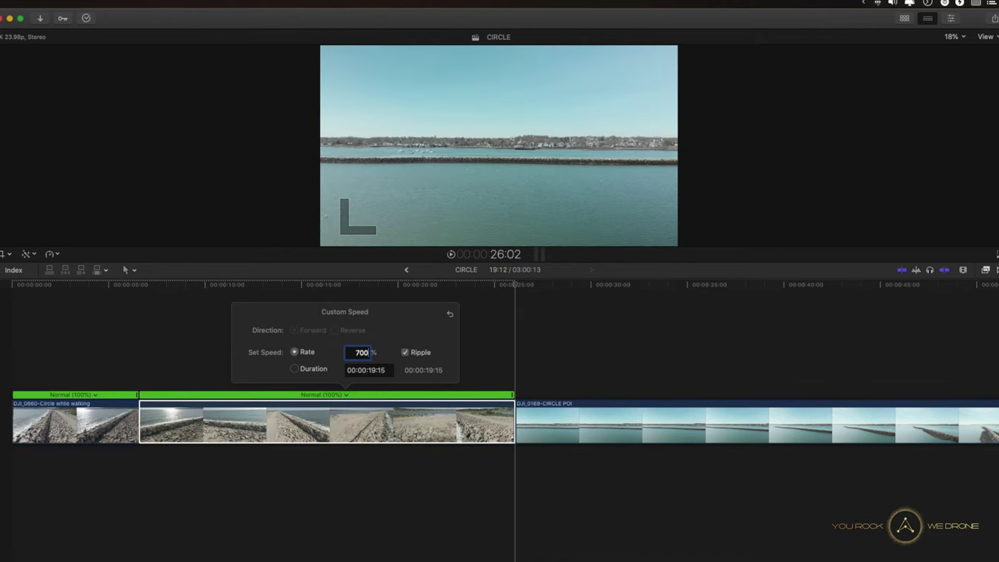
key(Return)
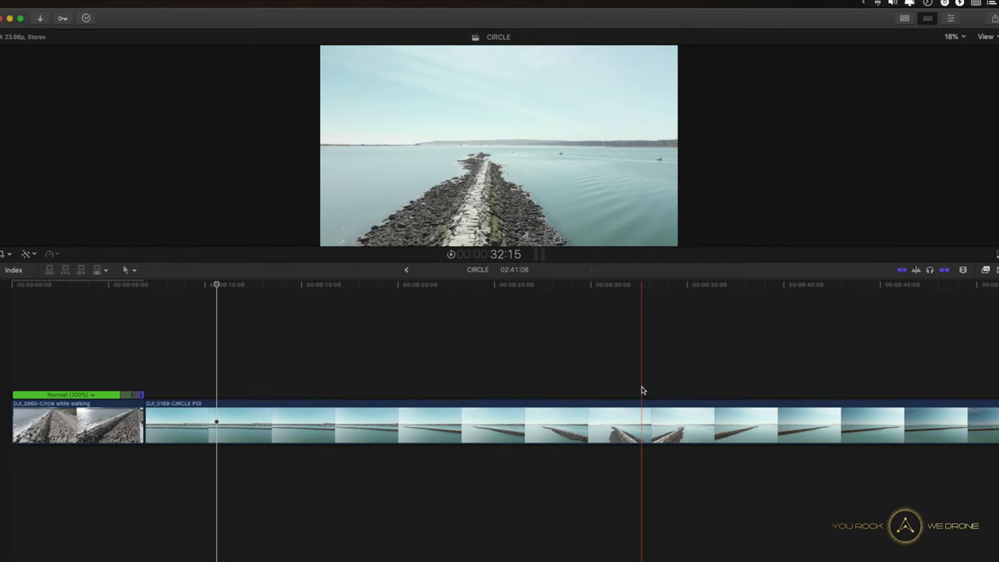
- Add a speed split on DJI_0169-CIRCLE POI and ripple-delete the short piece before a blade cut
click(641, 390)
key(shift+b)
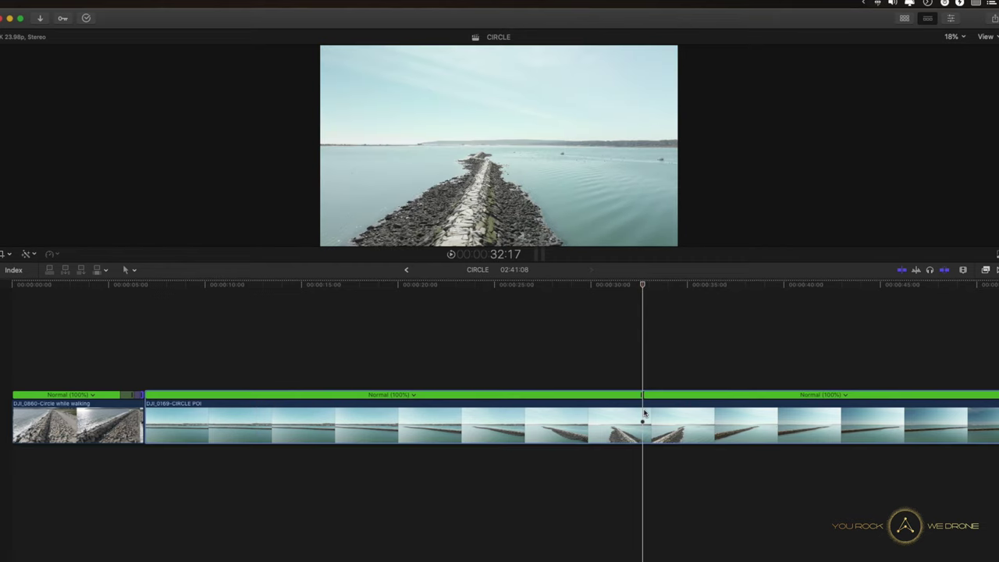
key(b)
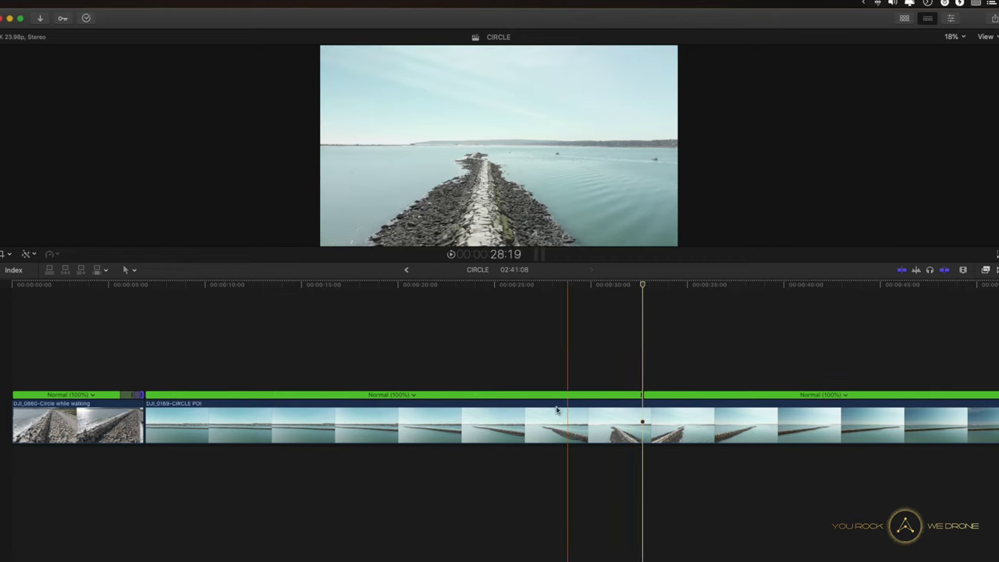
click(207, 414)
key(a)
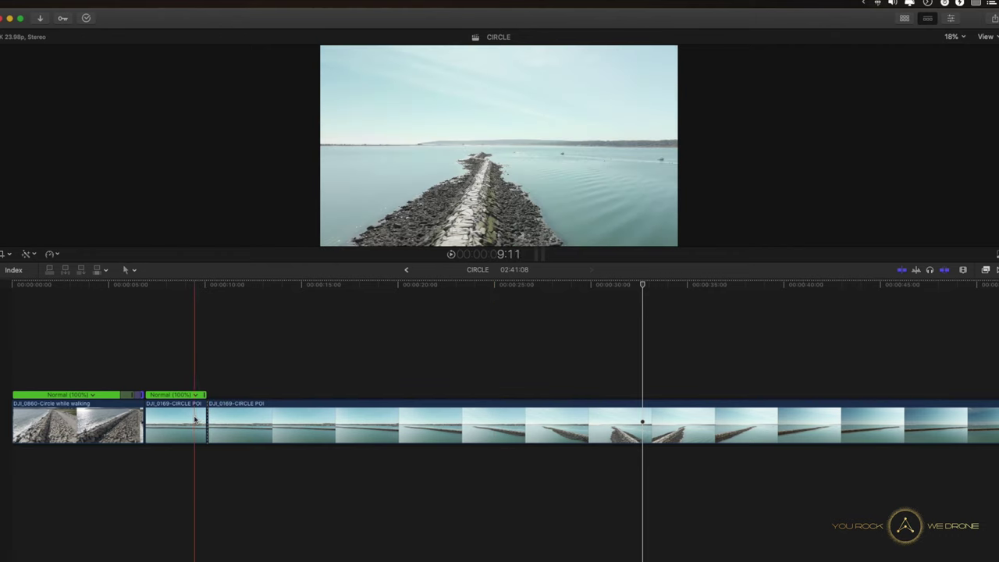
click(195, 418)
key(Delete)
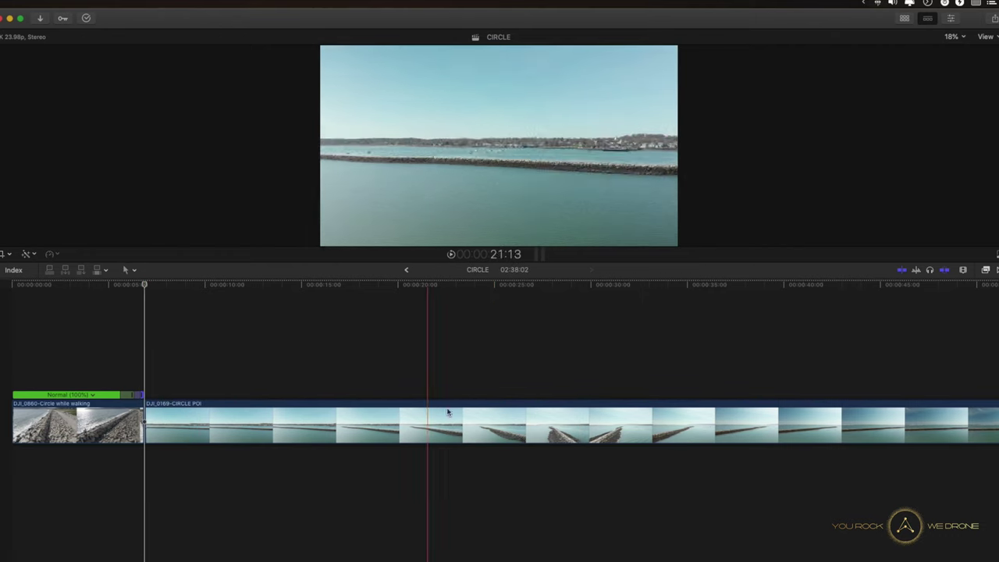
- Set the first retime section of DJI_0169-CIRCLE POI to a custom 8000% rate
click(478, 412)
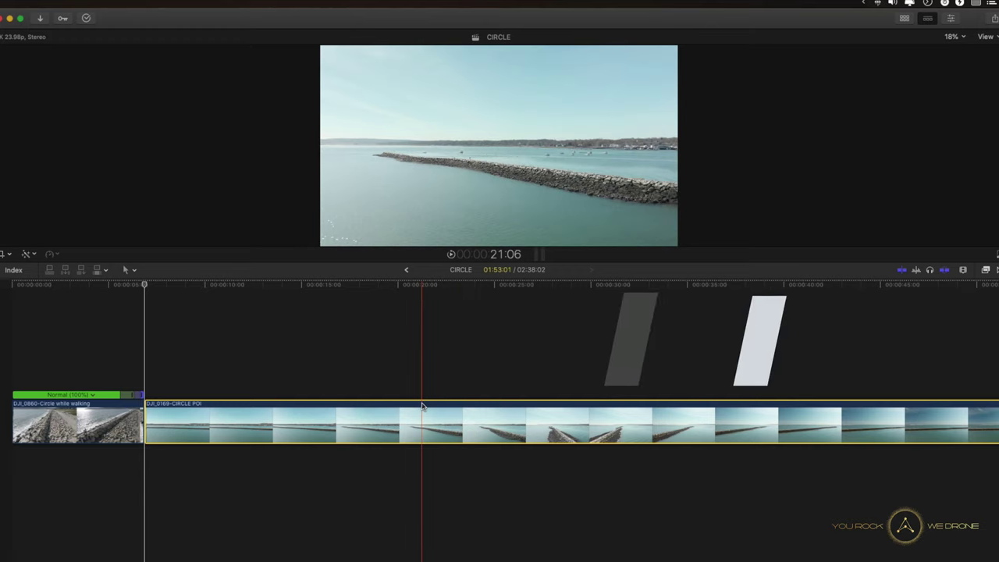
key(super+r)
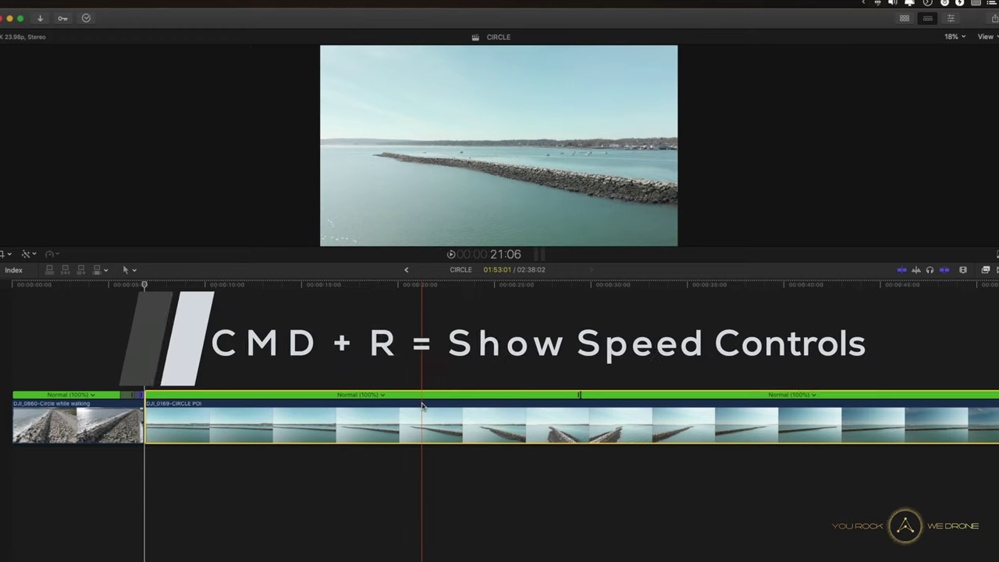
click(384, 395)
click(406, 434)
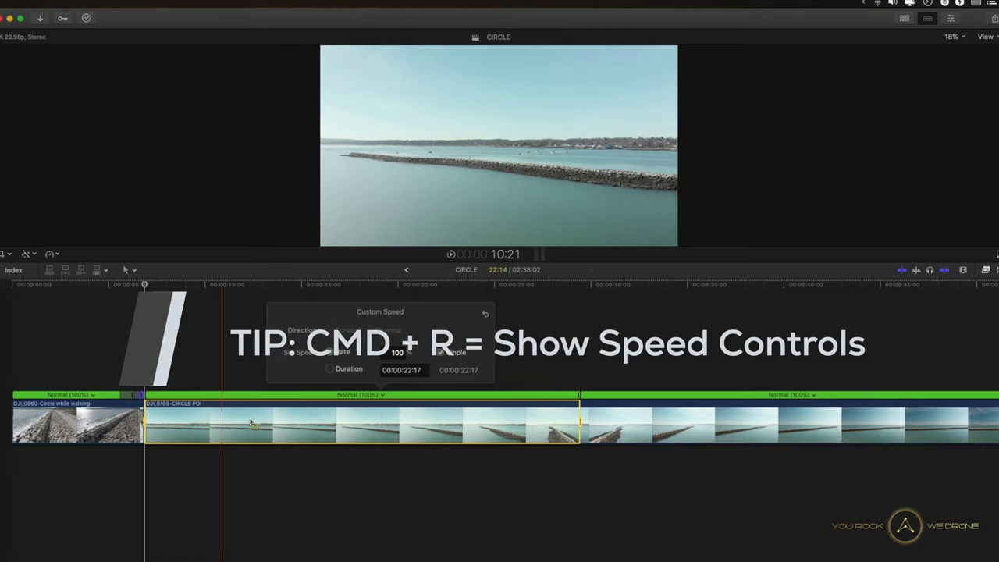
click(397, 353)
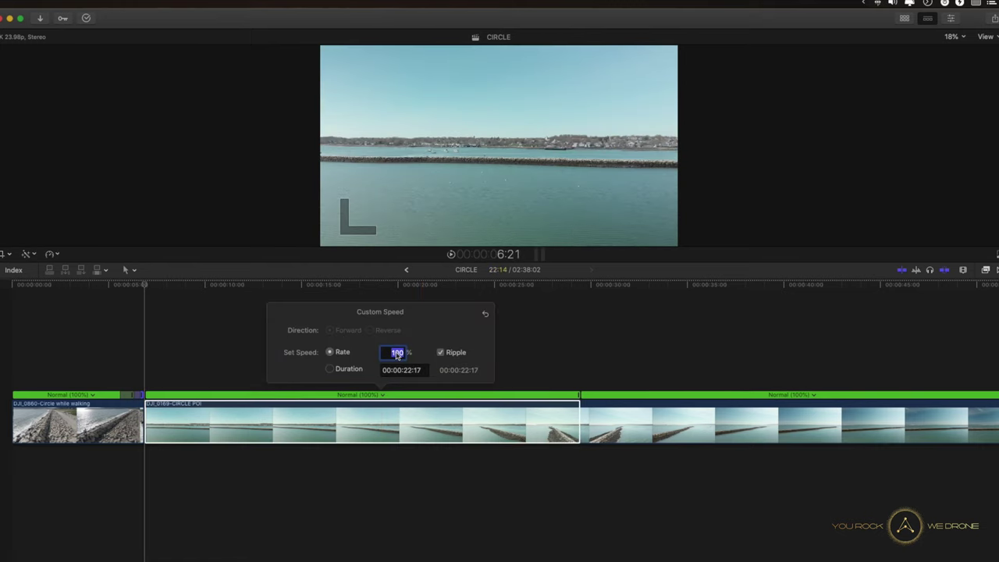
key(Return)
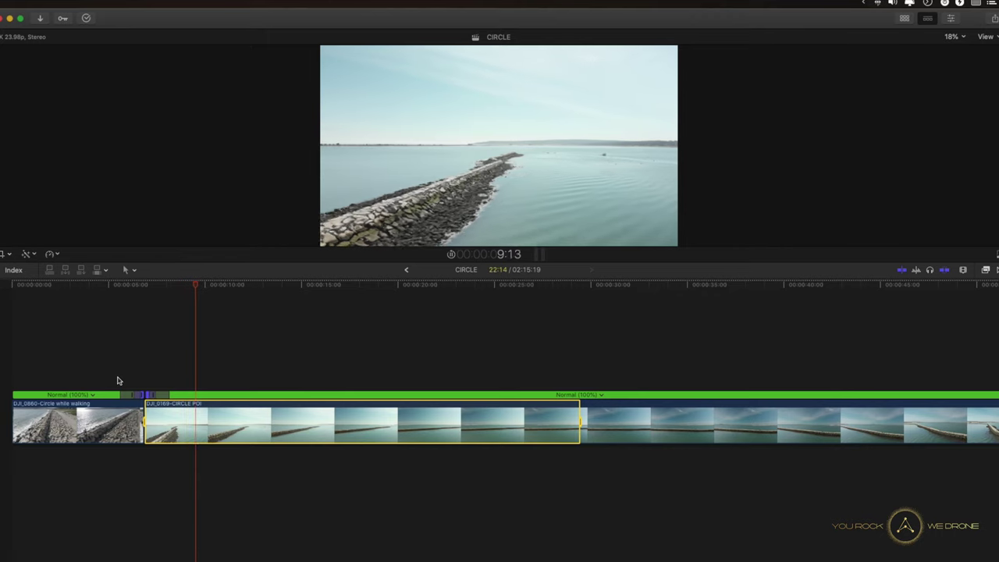
- Review the ramp, then add two speed splits marking the second ramp section
click(117, 381)
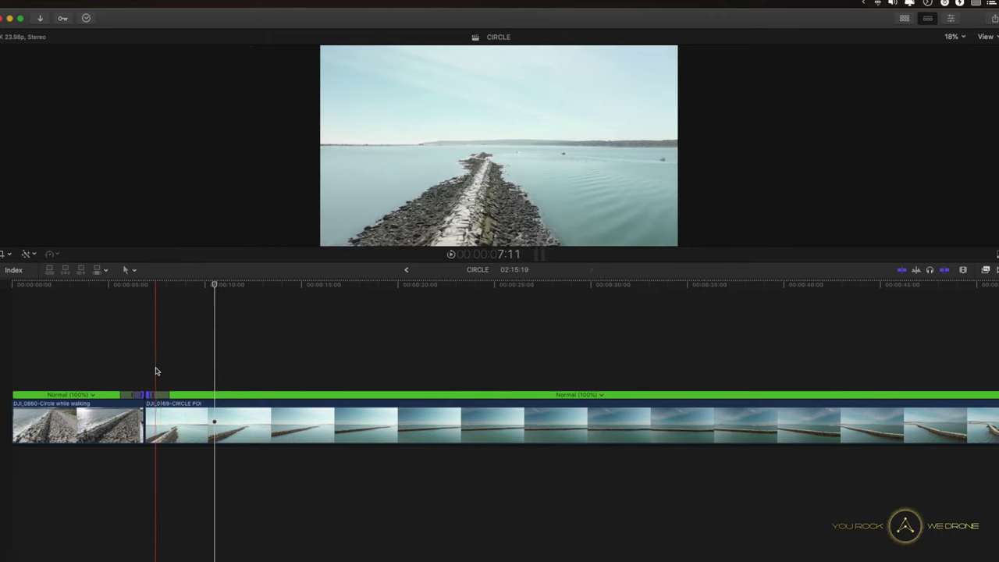
key(space)
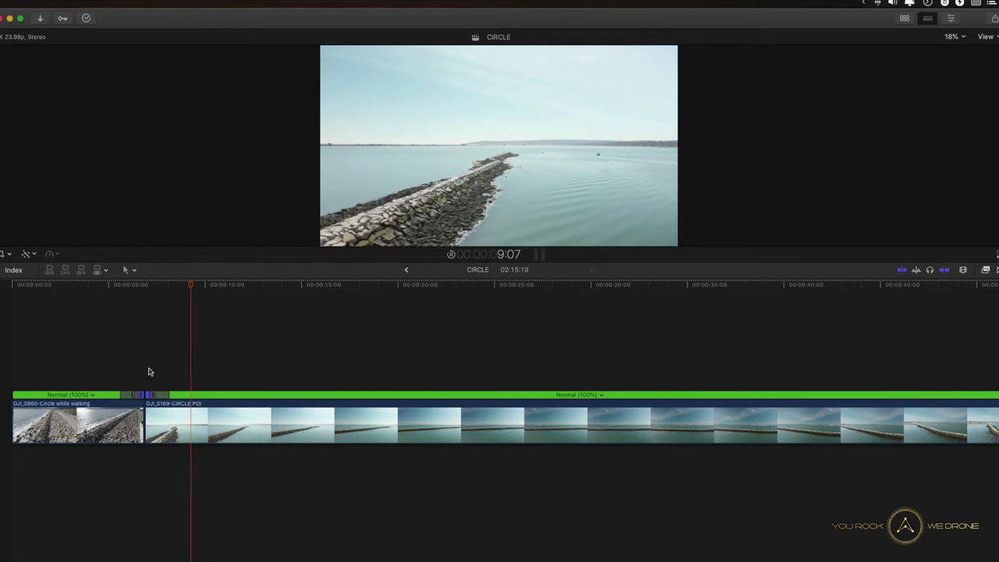
key(space)
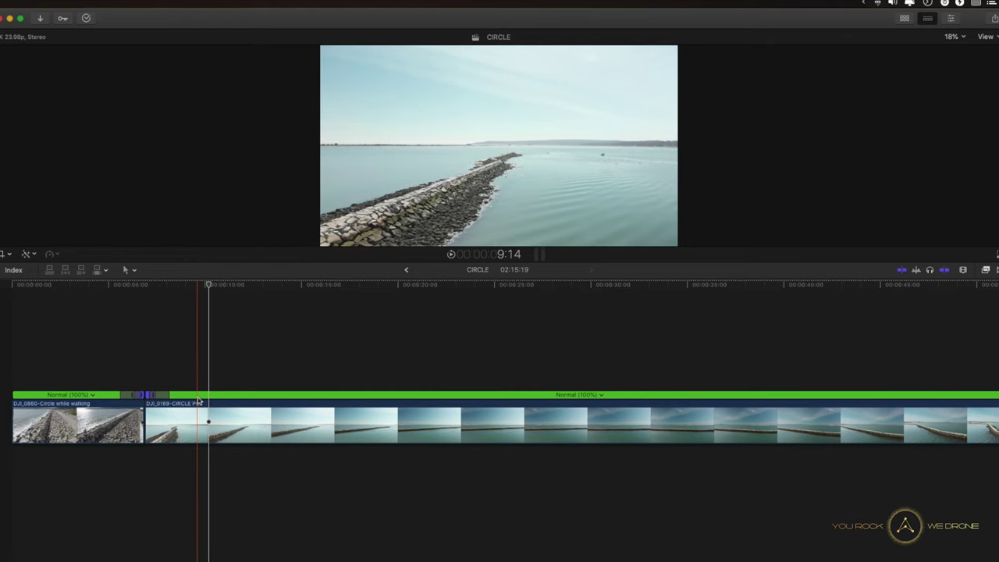
click(198, 401)
key(shift+b)
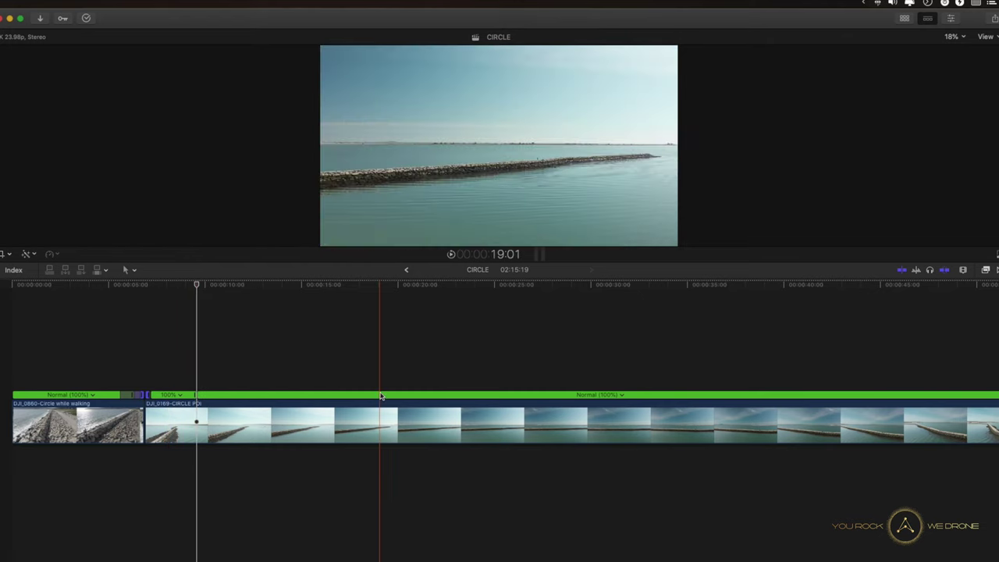
key(super+minus)
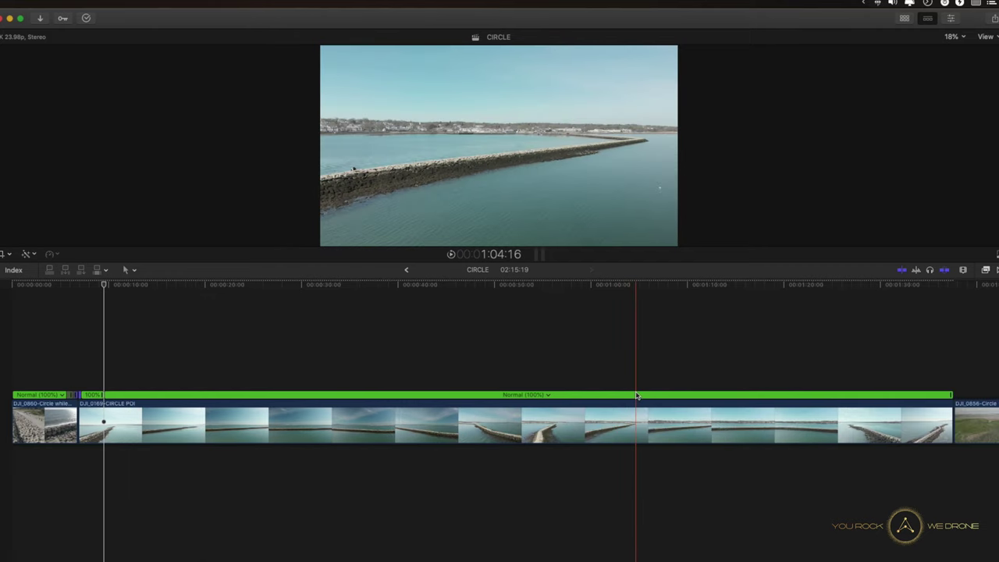
click(637, 396)
key(shift+b)
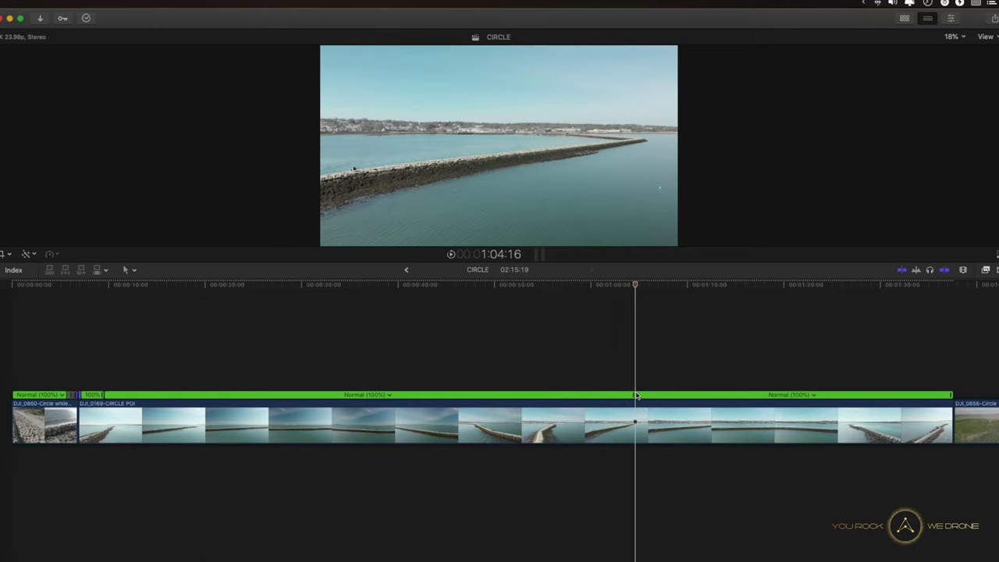
- Set the middle section to 8000% and delete the leftover normal-speed DJI_0169 part
click(390, 395)
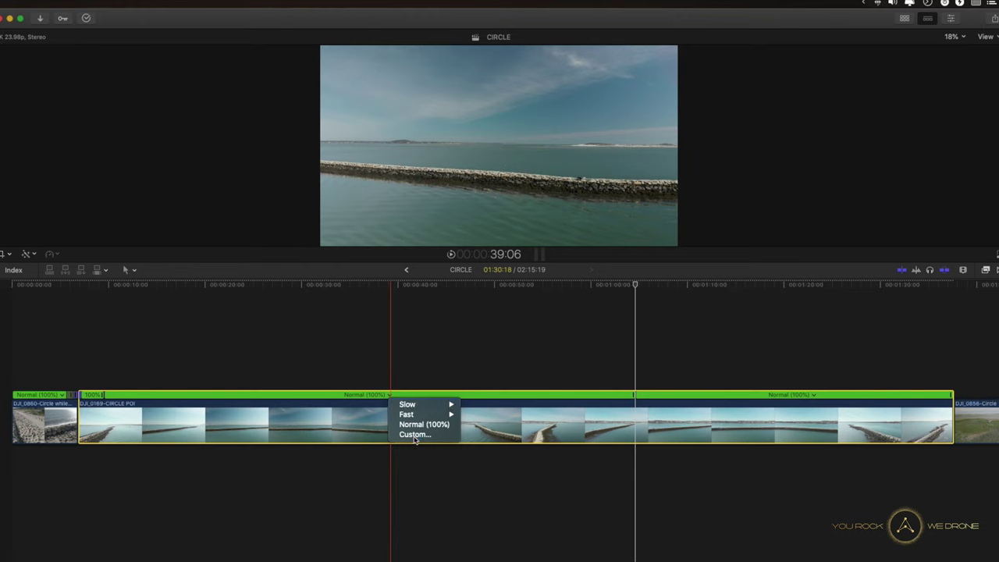
click(414, 435)
double_click(406, 353)
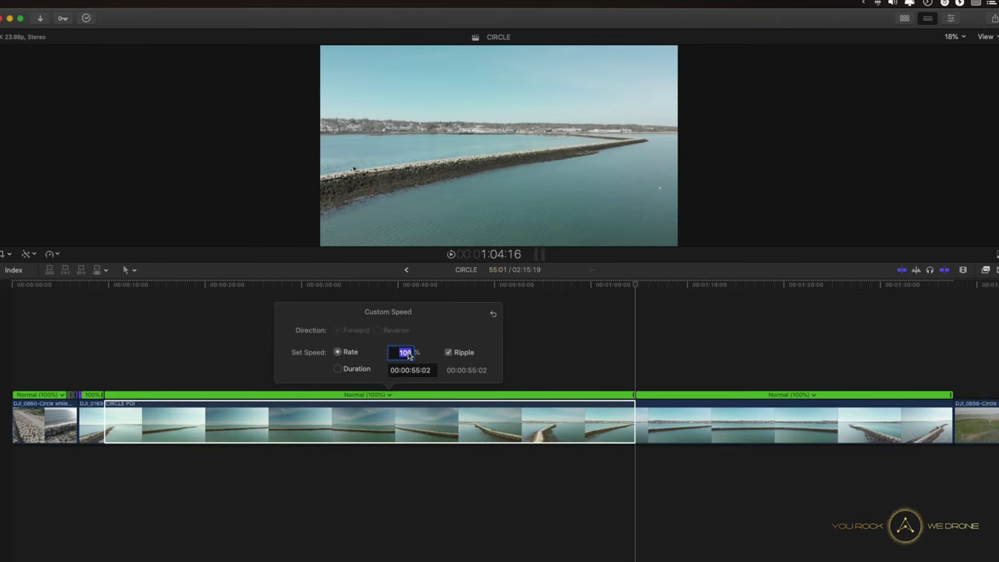
text(8000)
key(Return)
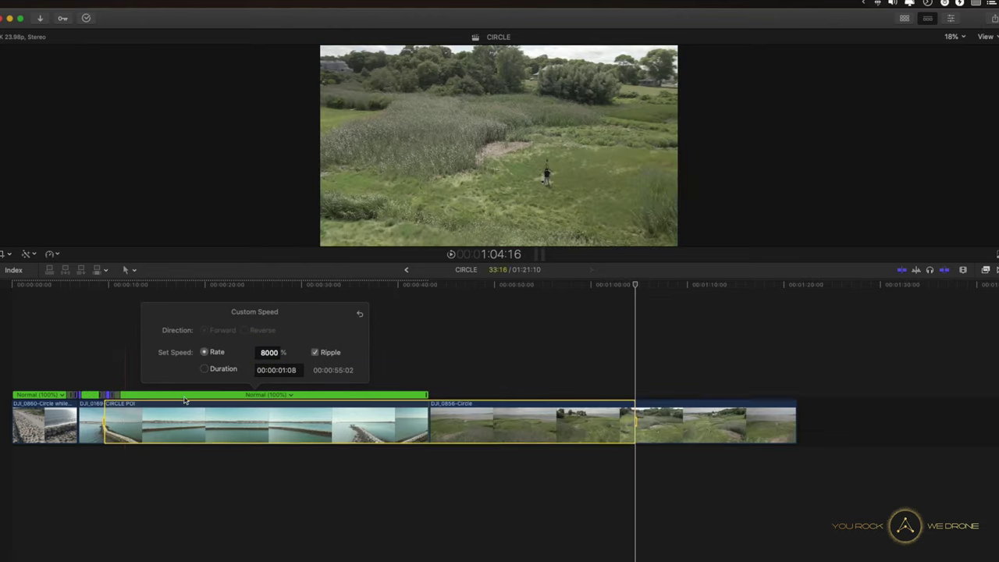
click(183, 418)
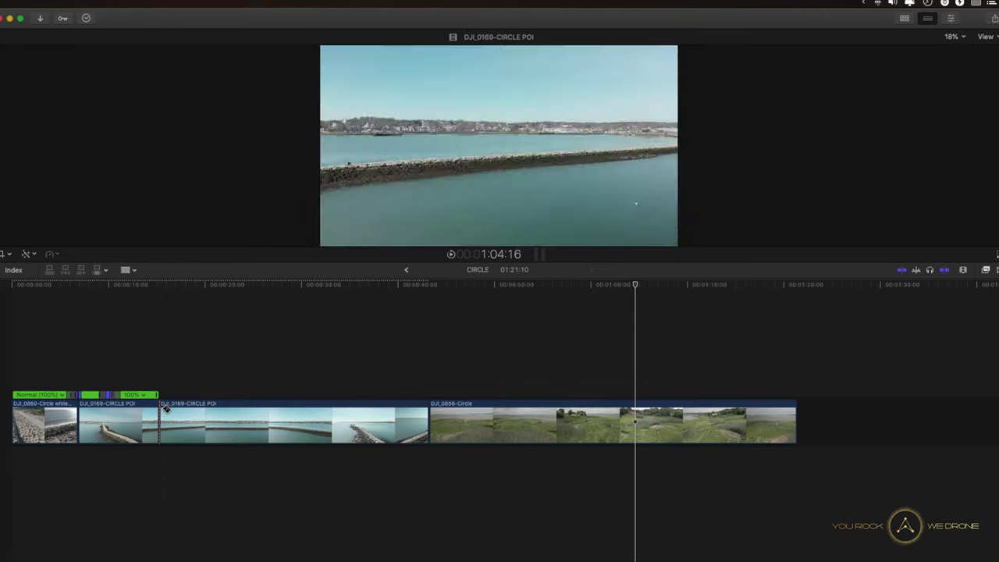
key(BackSpace)
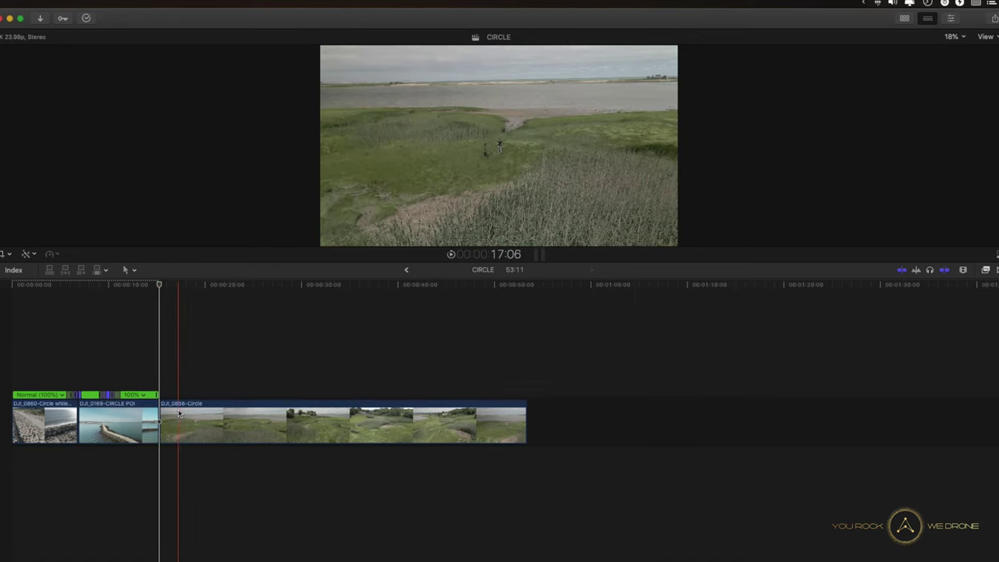
- Cut and remove the short tail of DJI_0169-CIRCLE POI
key(space)
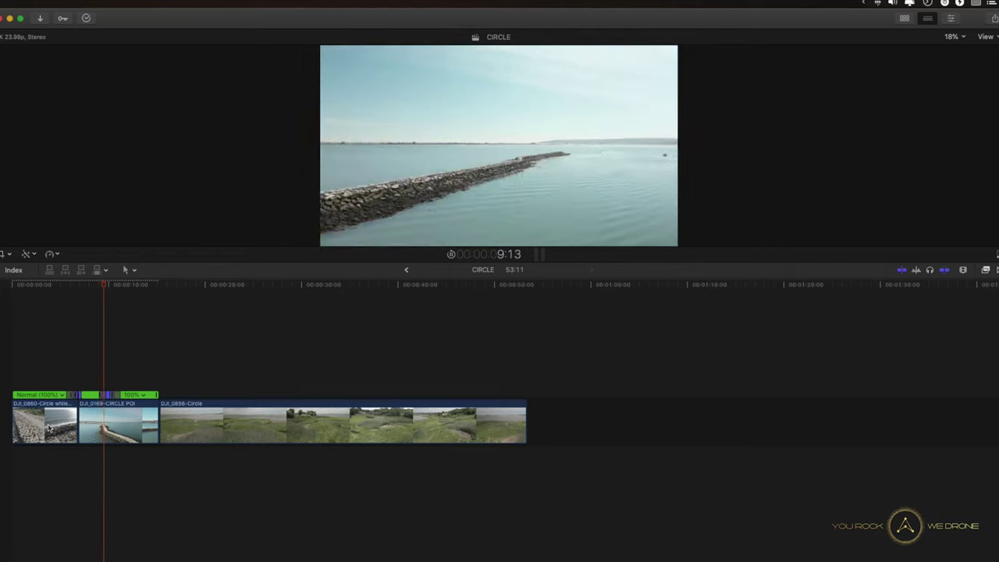
key(cmd+b)
click(146, 423)
key(Delete)
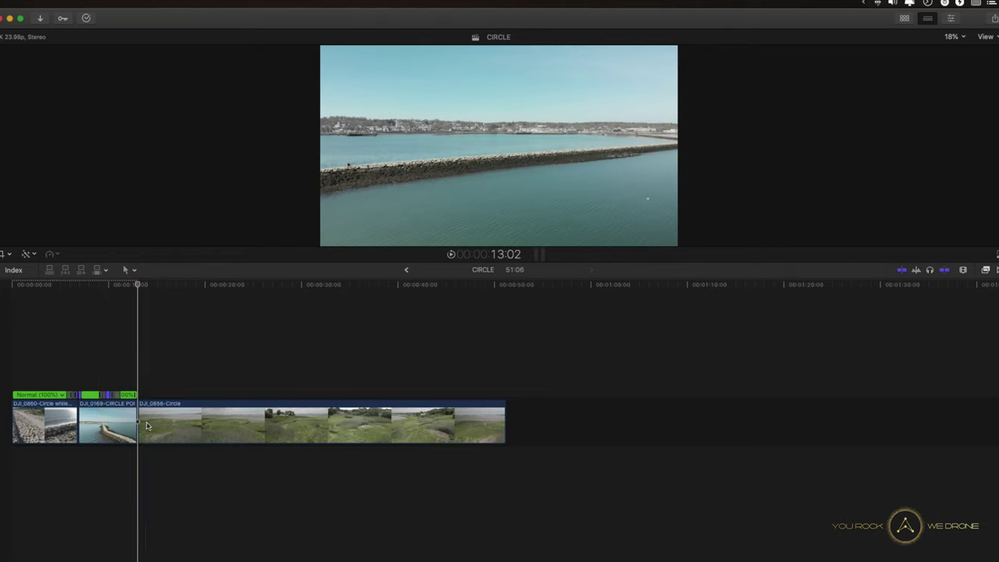
- Blade and delete the short opening piece of DJI_0856-Circle, bringing the project to 46:22
key(space)
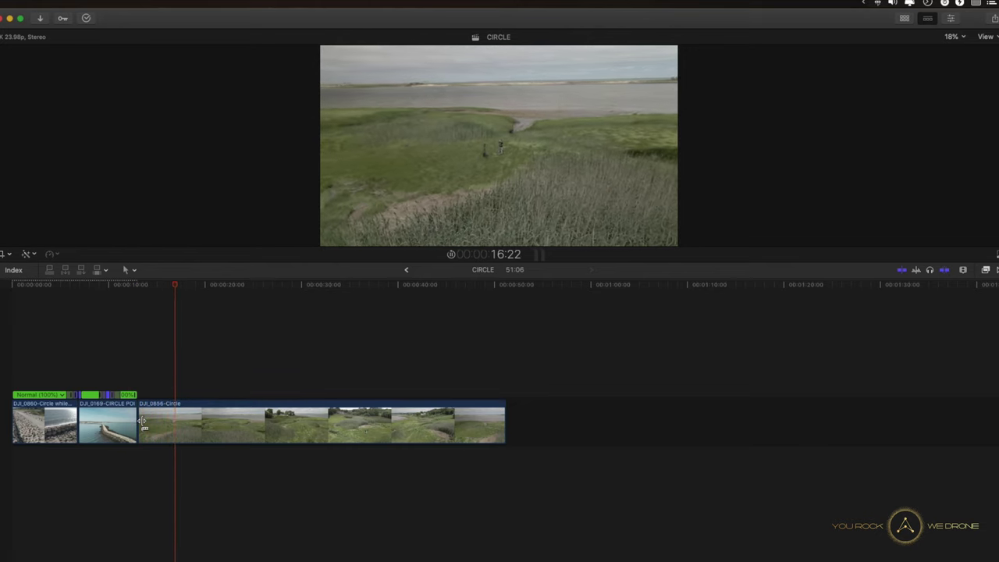
click(137, 425)
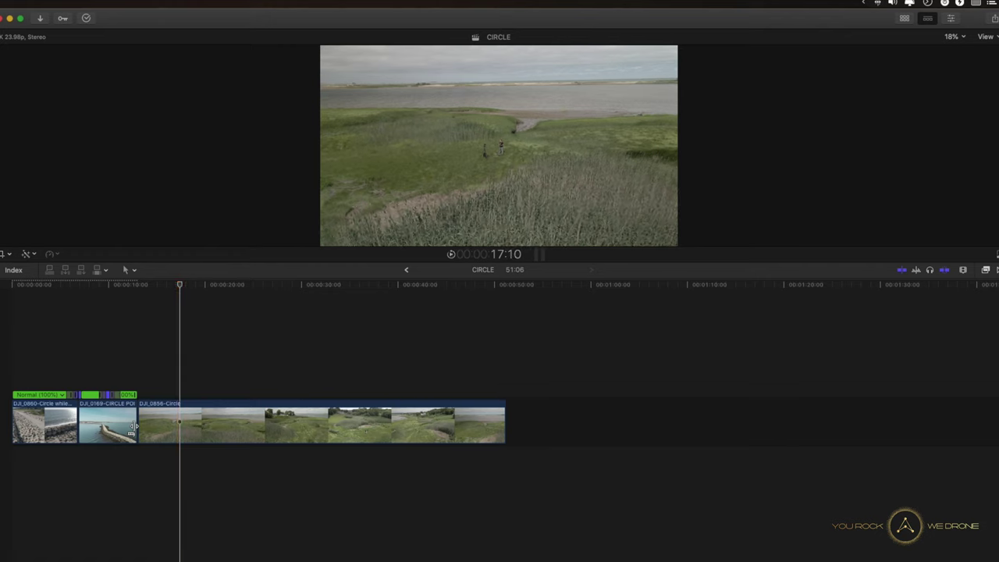
key(b)
click(180, 426)
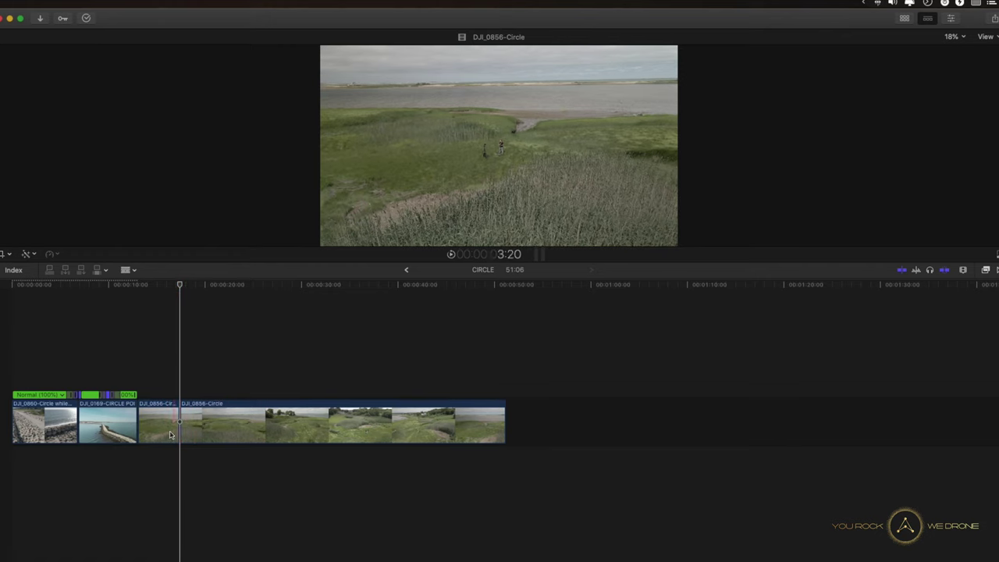
key(a)
click(164, 436)
key(BackSpace)
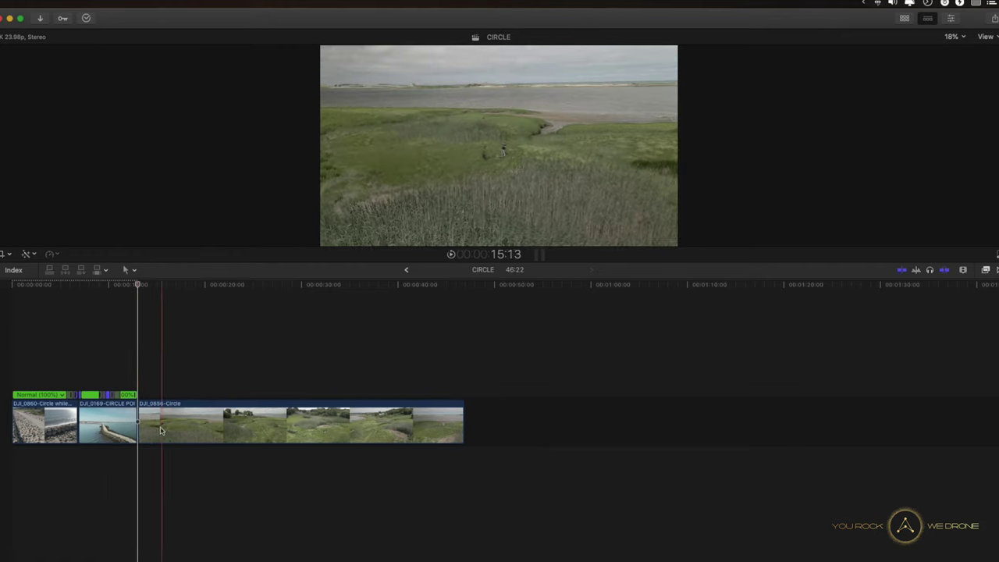
key(space)
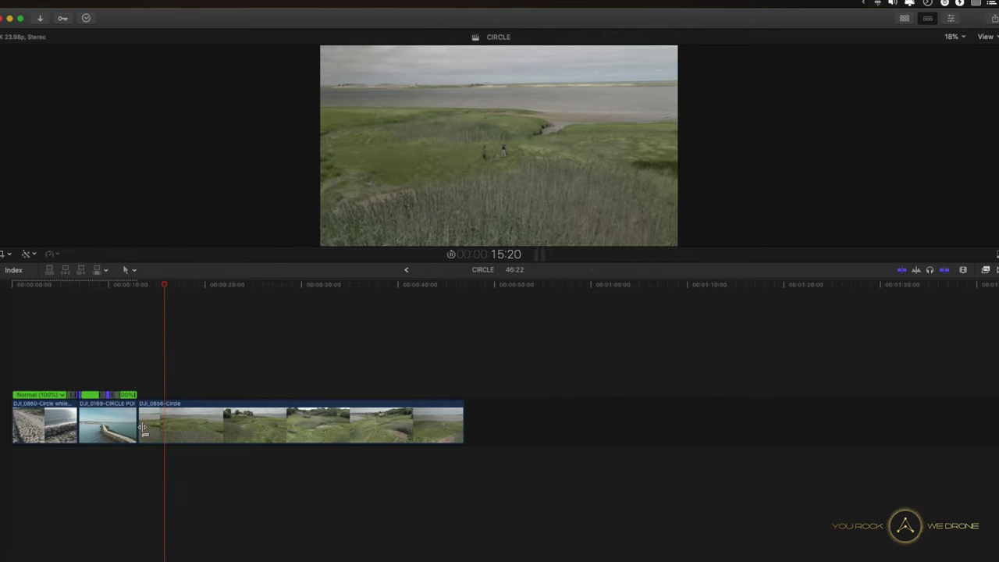
key(space)
key(super+r)
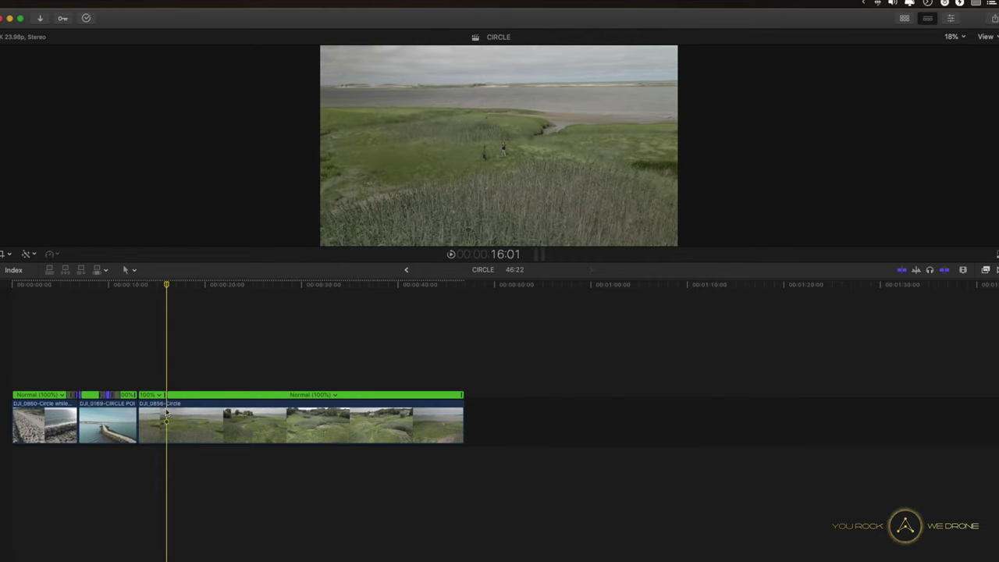
- Add three speed splits along DJI_0856-Circle with Blade Speed
click(283, 414)
key(shift+b)
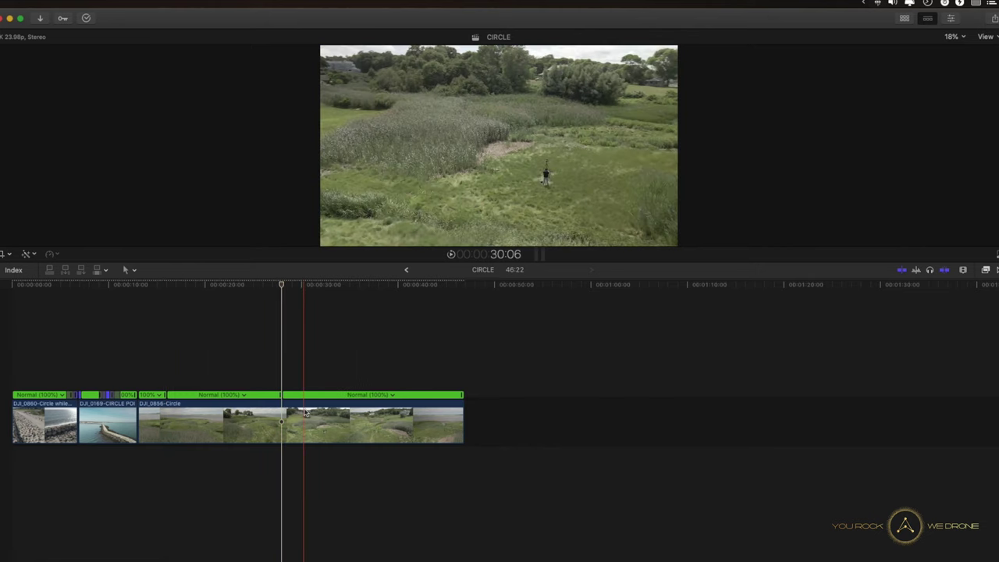
click(306, 412)
key(shift+b)
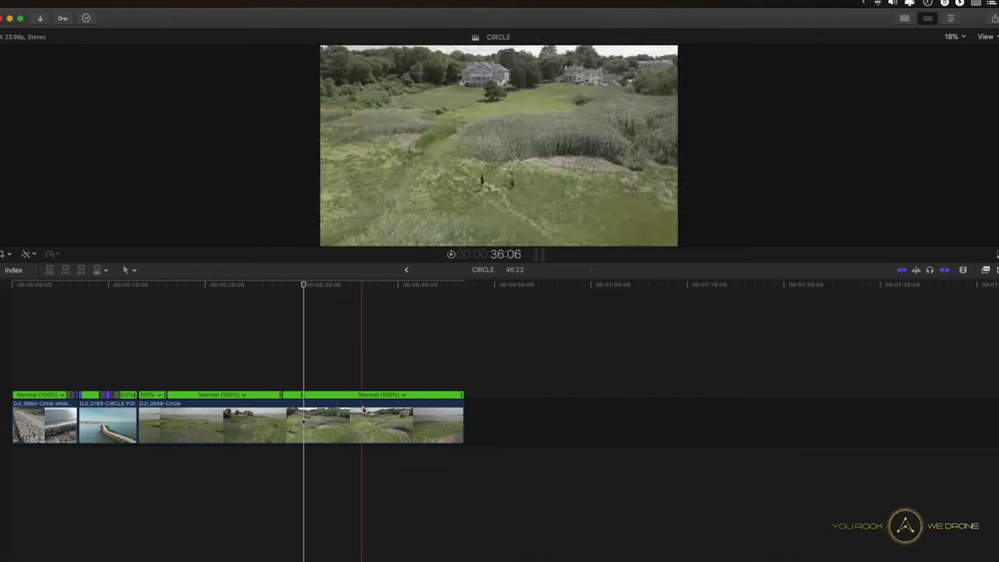
click(439, 413)
key(shift+b)
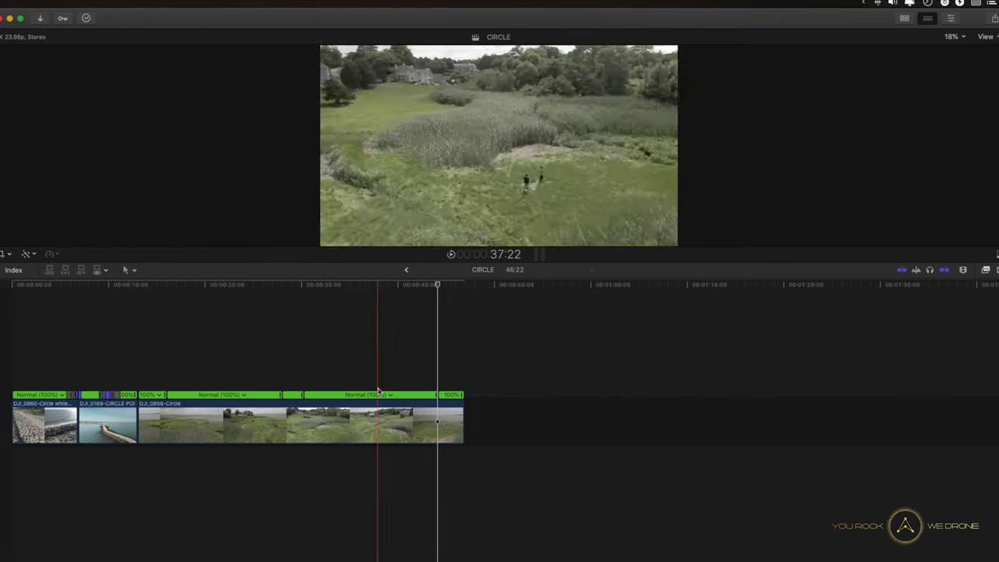
- Set two of the new sections to a custom 5000% rate, shrinking the project to 21:14
click(242, 396)
click(261, 435)
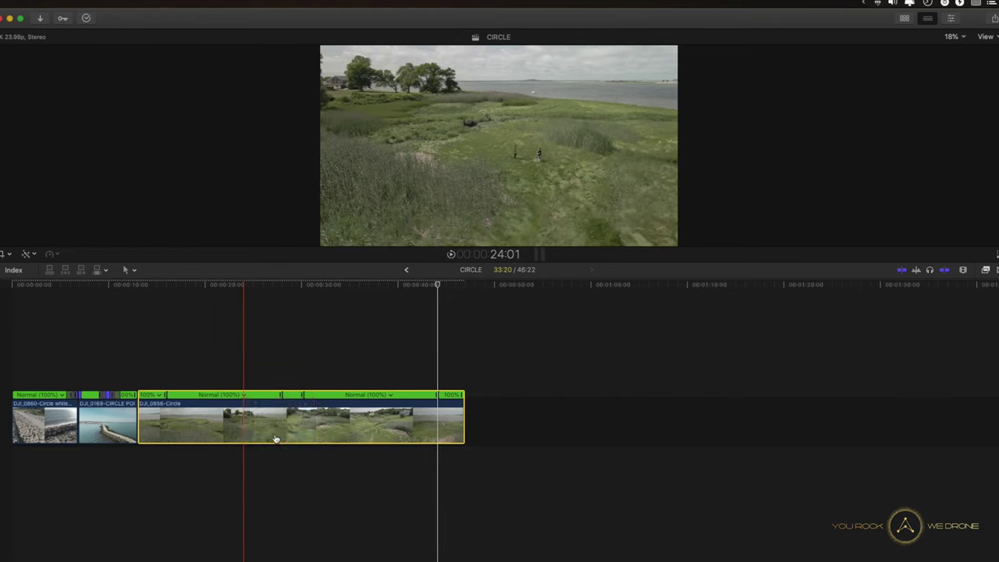
double_click(259, 353)
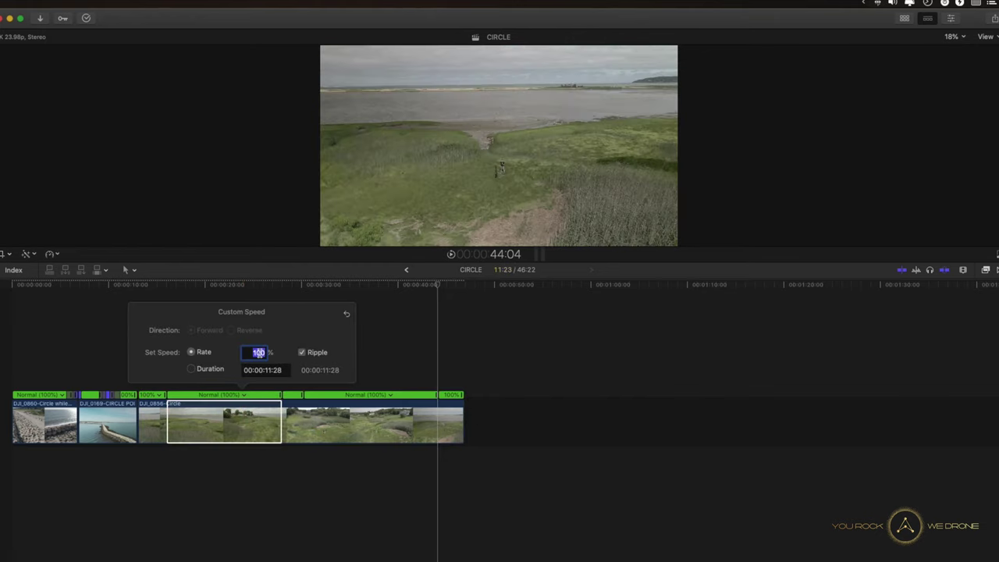
text(5000)
key(Return)
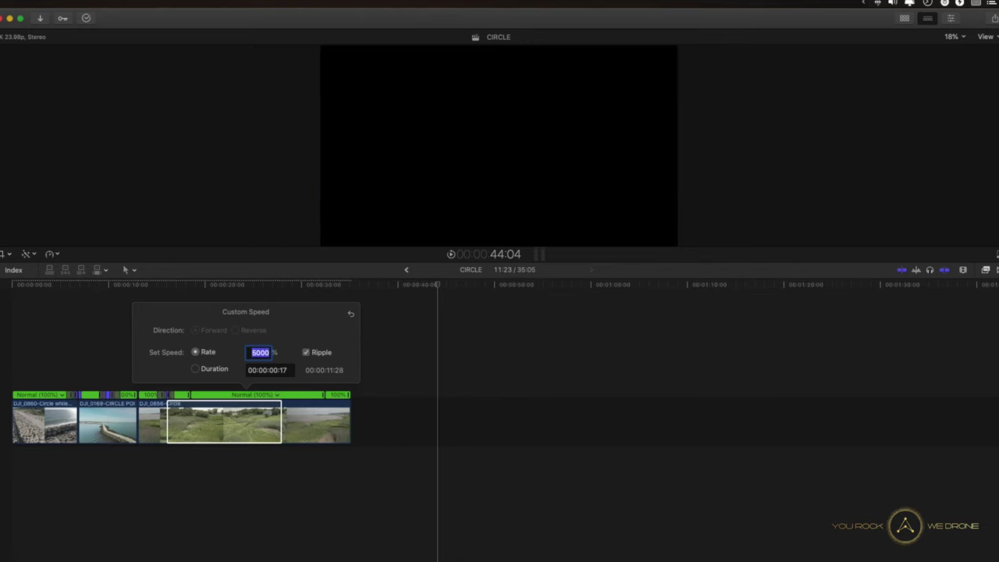
click(277, 395)
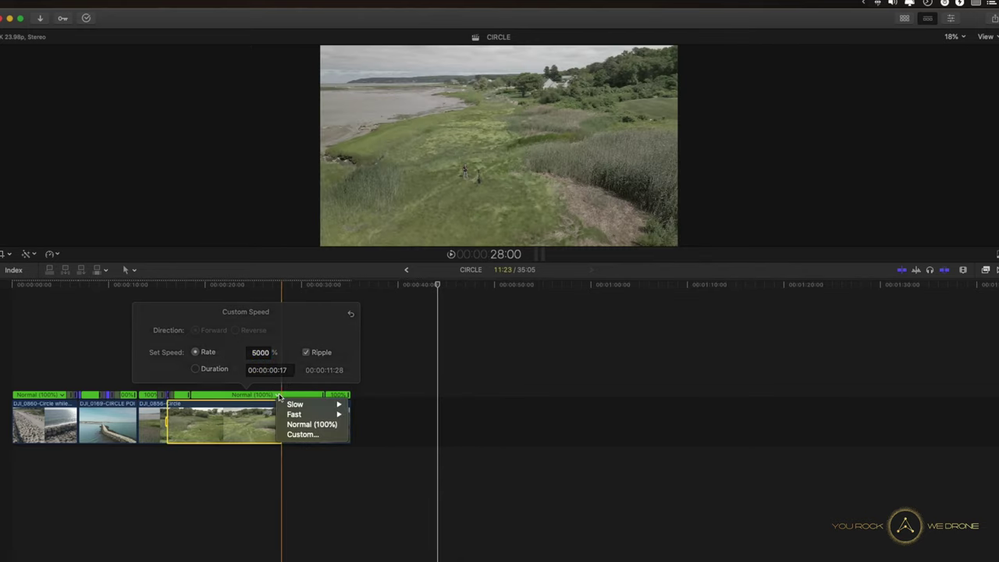
click(289, 435)
key(Return)
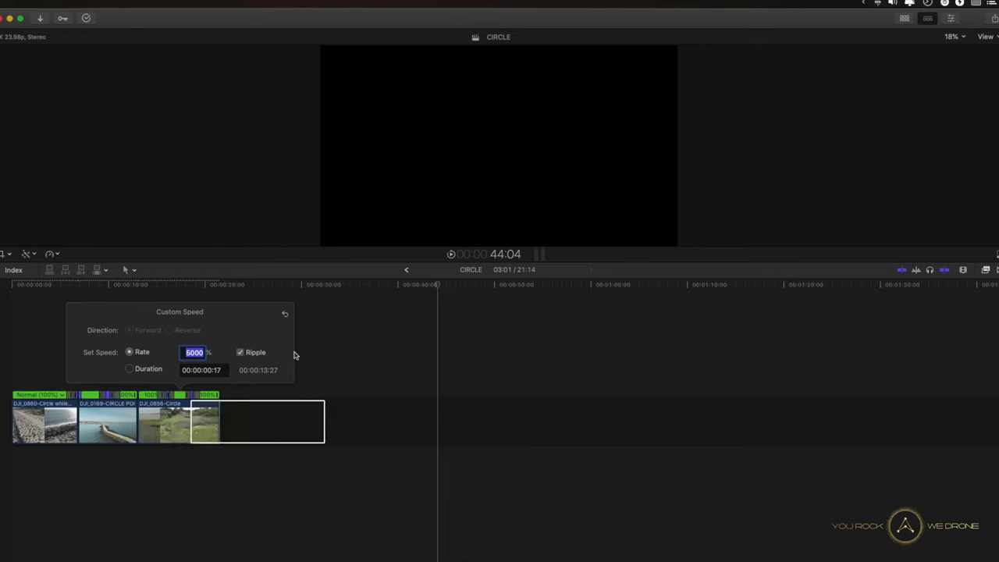
key(space)
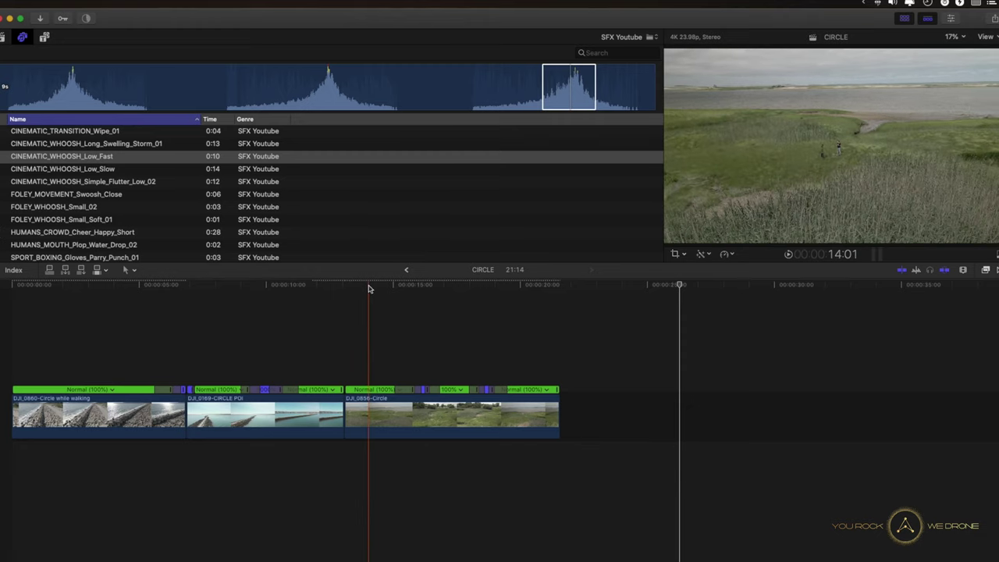
- Connect the CINEMATIC_WHOOSH_Low_Fast sound under the cut between the first and second drone clips
key(super+equal)
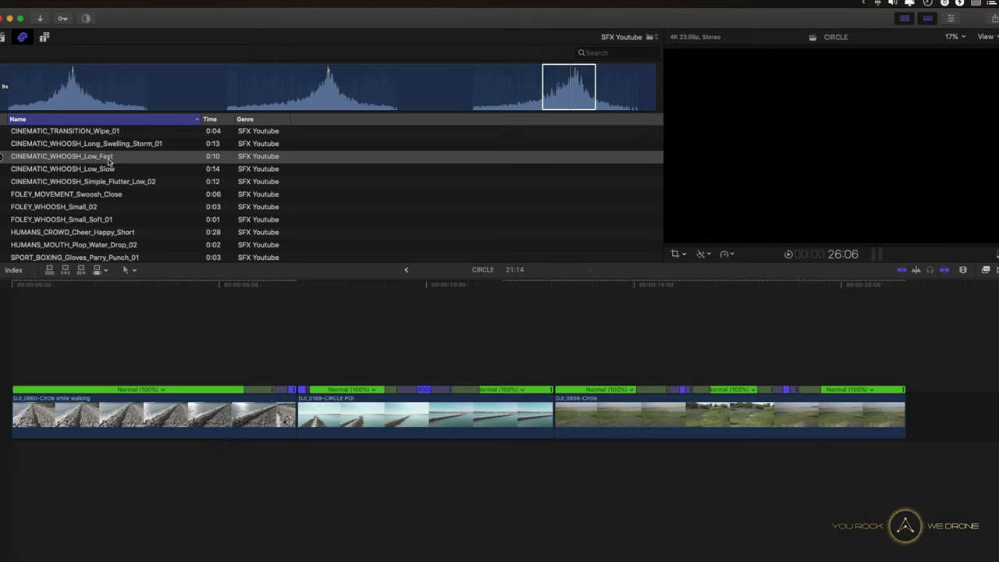
click(544, 75)
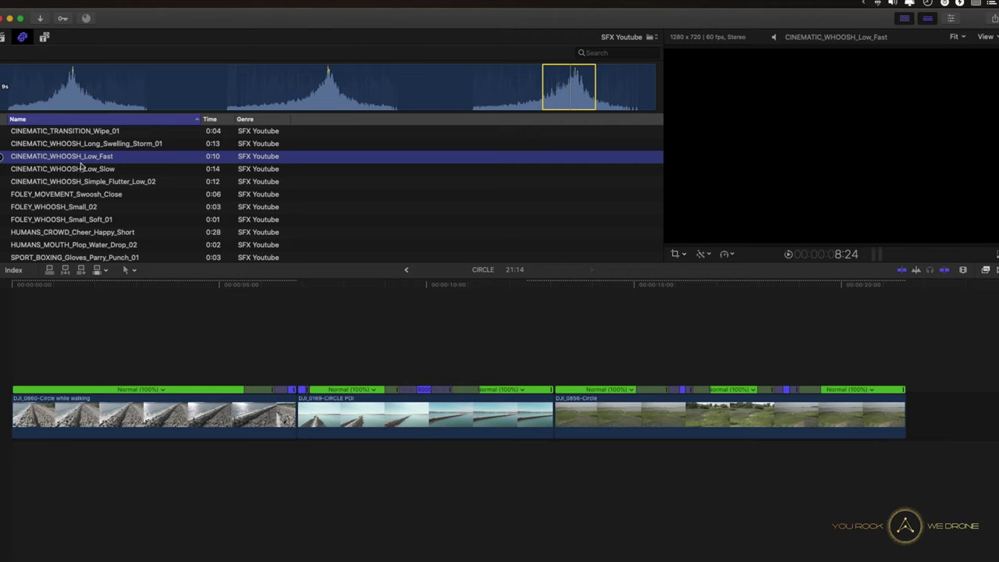
click(298, 375)
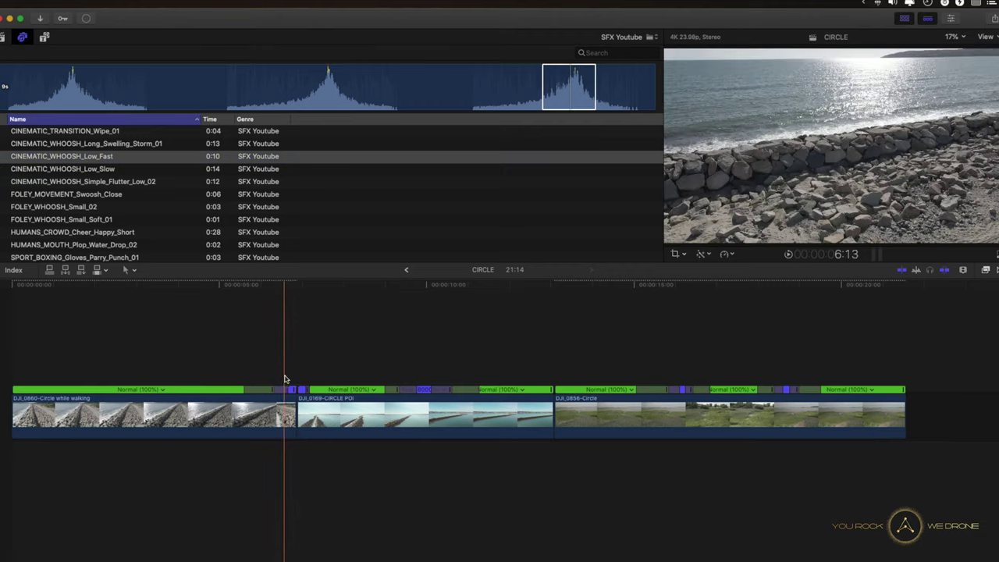
click(173, 156)
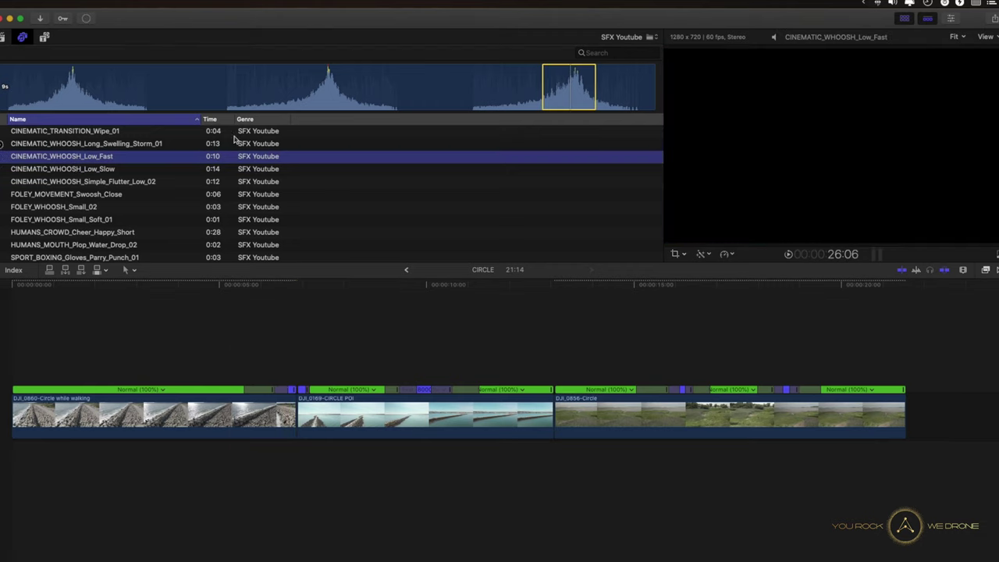
drag(16, 101, 274, 455)
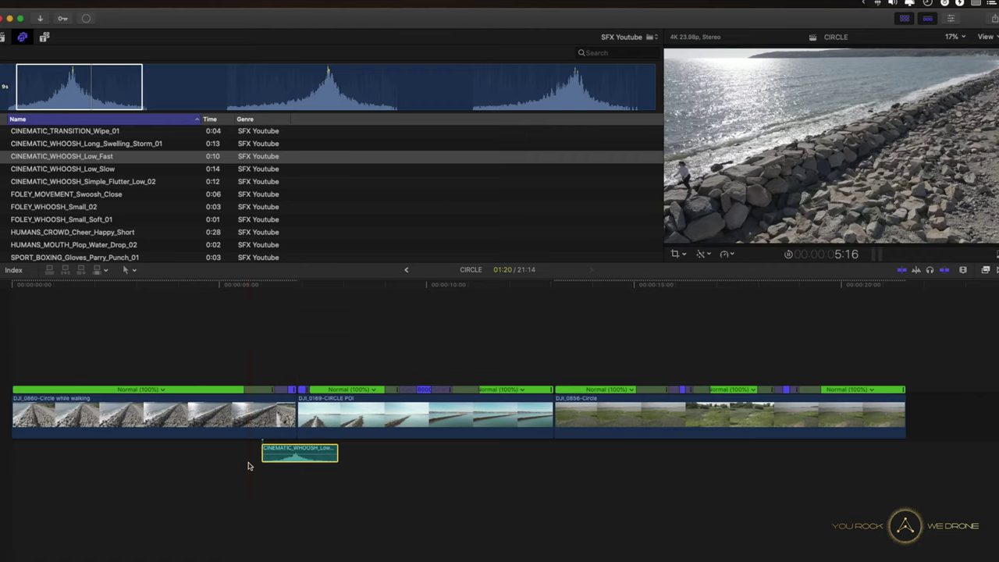
- Play back the cut into DJI_0169-CIRCLE POI to hear the Low_Fast whoosh
key(space)
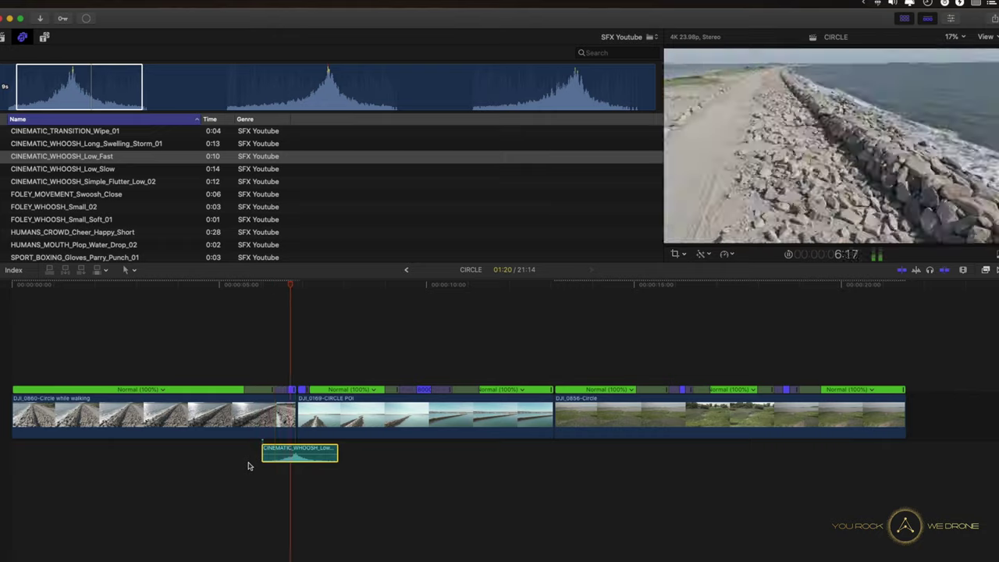
key(space)
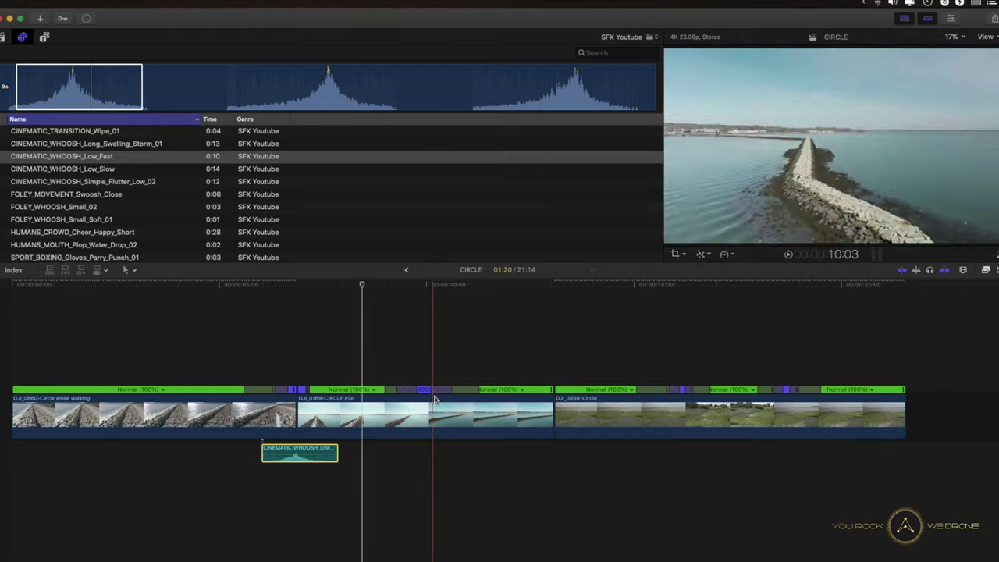
click(83, 169)
- Add the CINEMATIC_WHOOSH_Low_Slow sound under DJI_0169-CIRCLE POI, nudge it later, and extend its start earlier
click(28, 94)
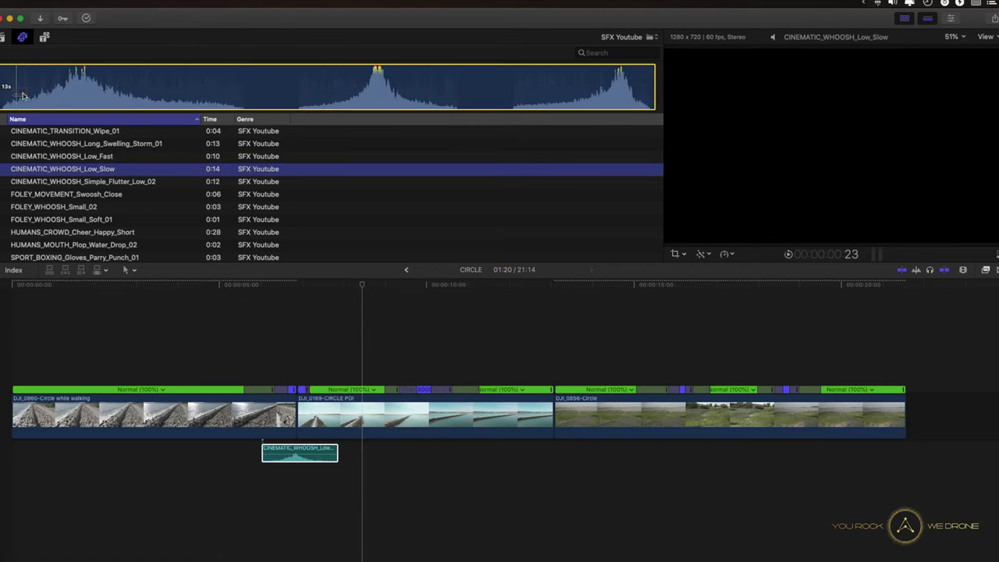
drag(170, 95, 419, 456)
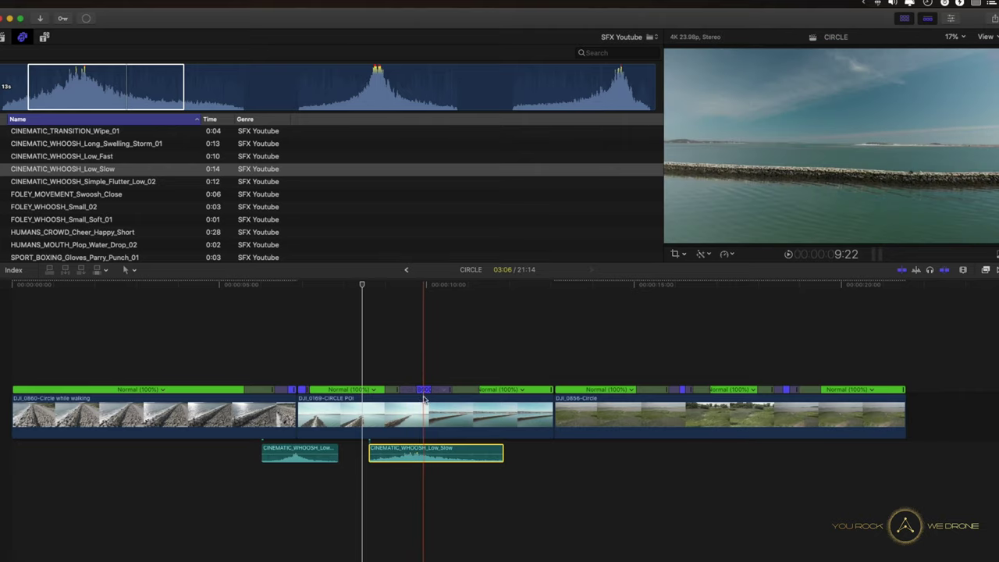
drag(418, 451, 434, 432)
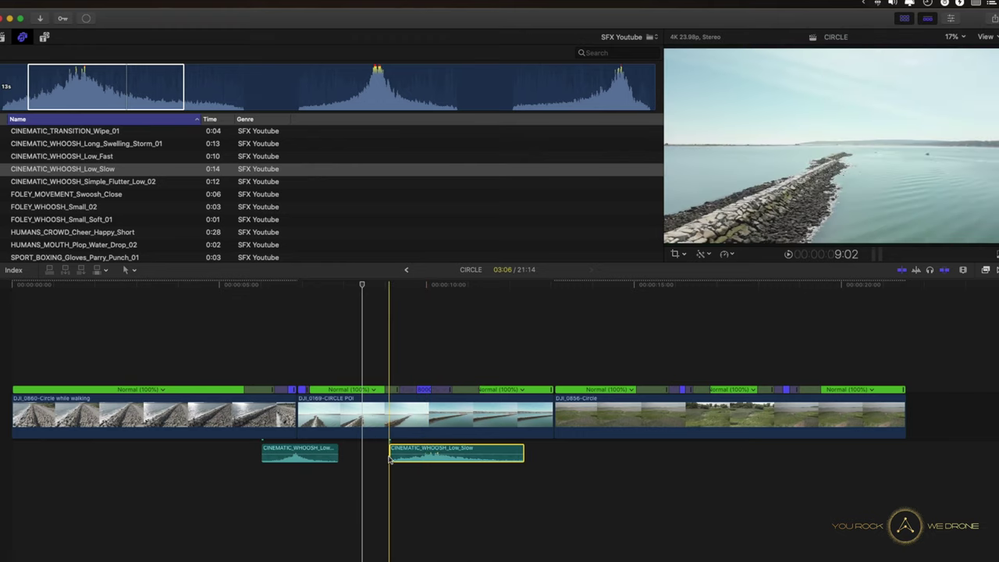
drag(390, 459, 367, 459)
click(305, 156)
key(i)
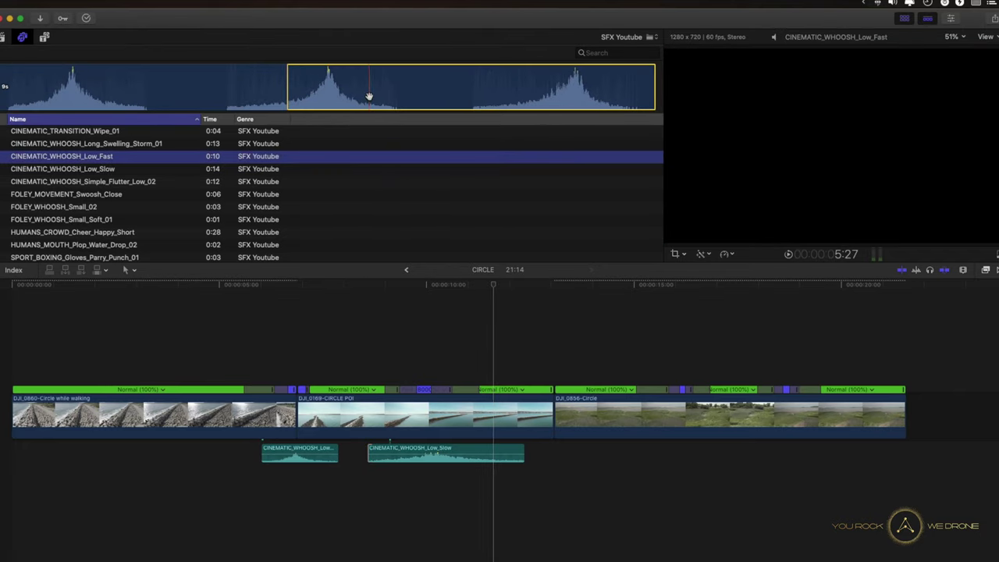
- Place a short Low_Fast whoosh range under DJI_0856-Circle and preview it
key(o)
drag(327, 84, 658, 457)
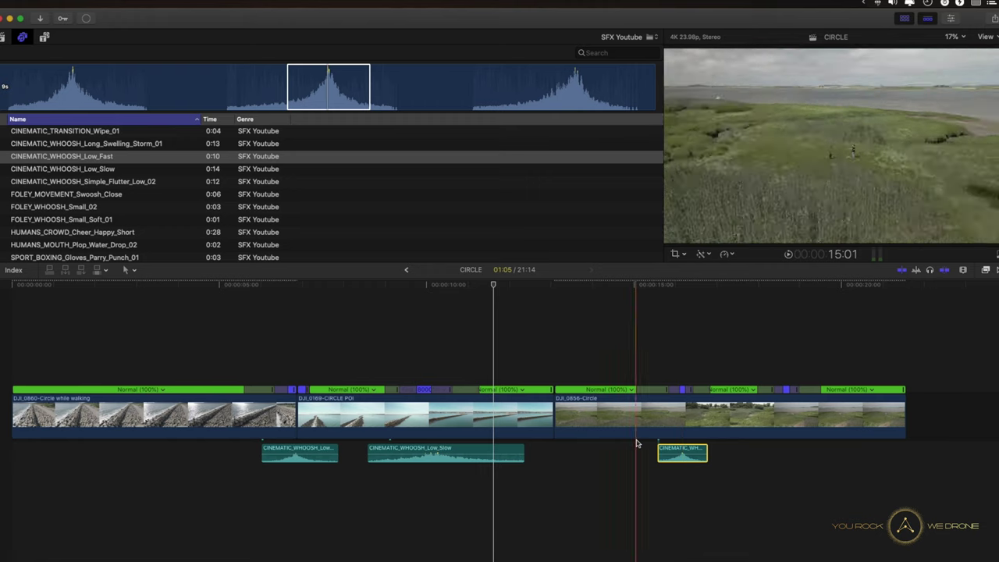
key(space)
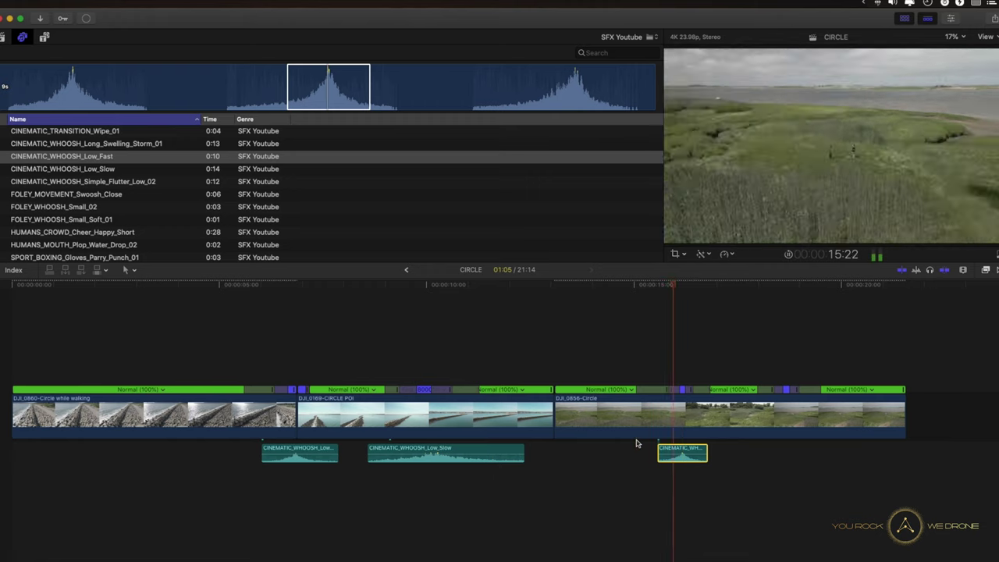
key(space)
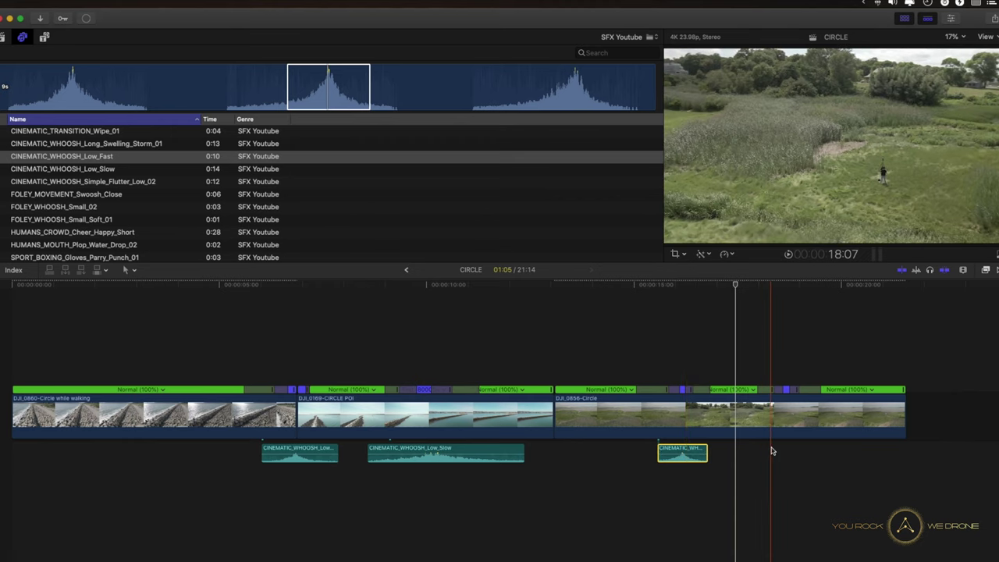
- Paste a second copy of the short whoosh slightly earlier and play it back
key(super+v)
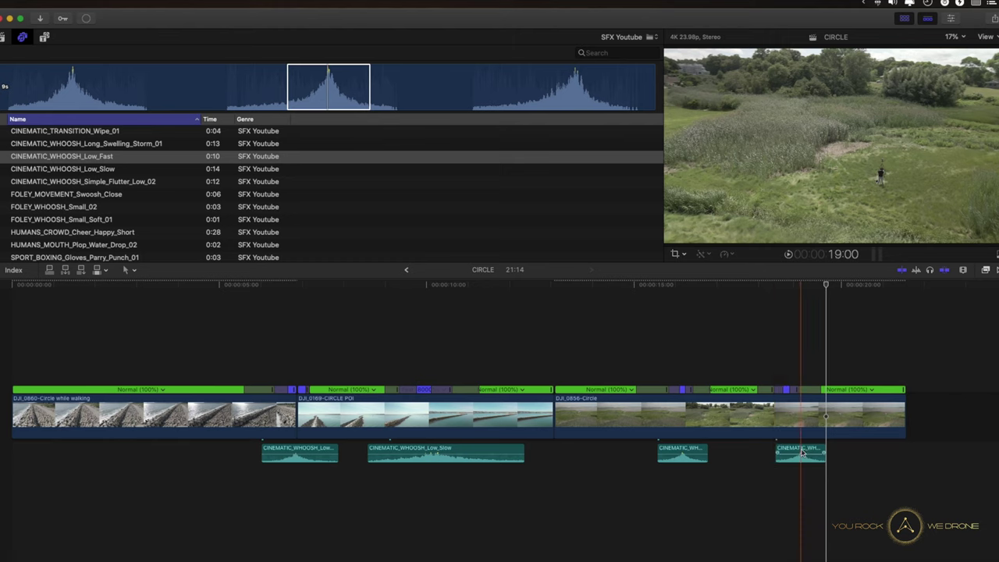
drag(802, 453, 794, 451)
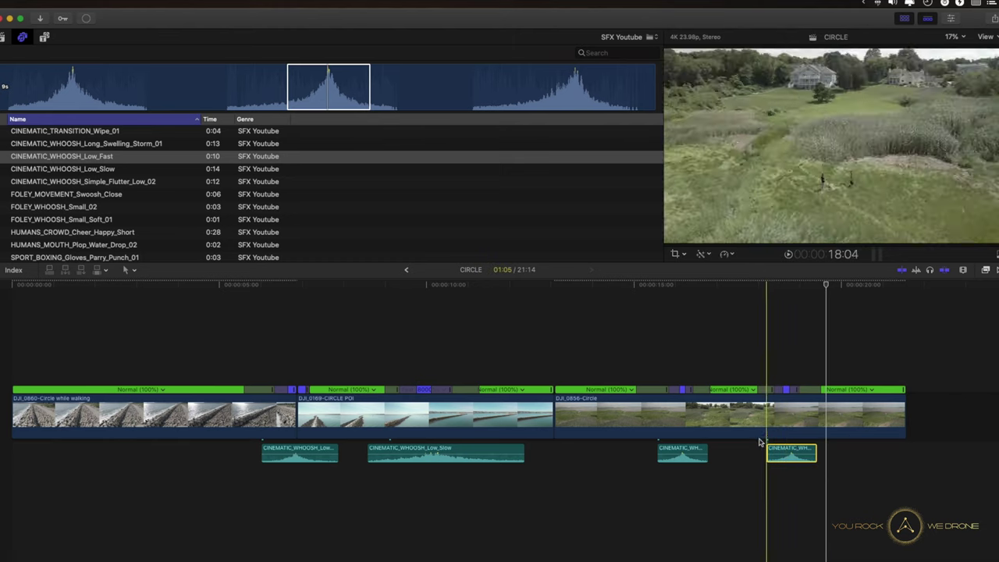
key(space)
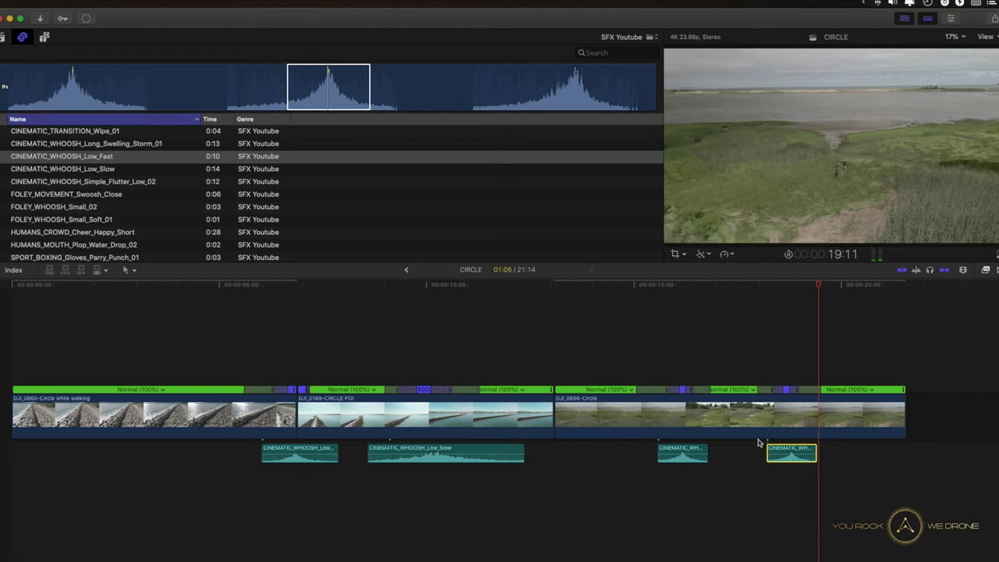